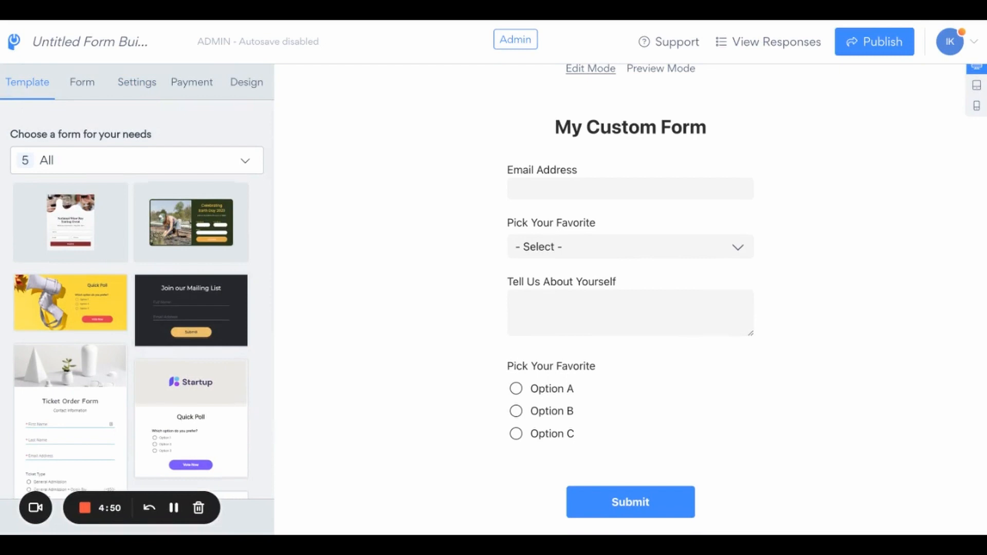
# Look over the default custom form and browse the available form templates.
pyautogui.scroll(-1, 630, 299)
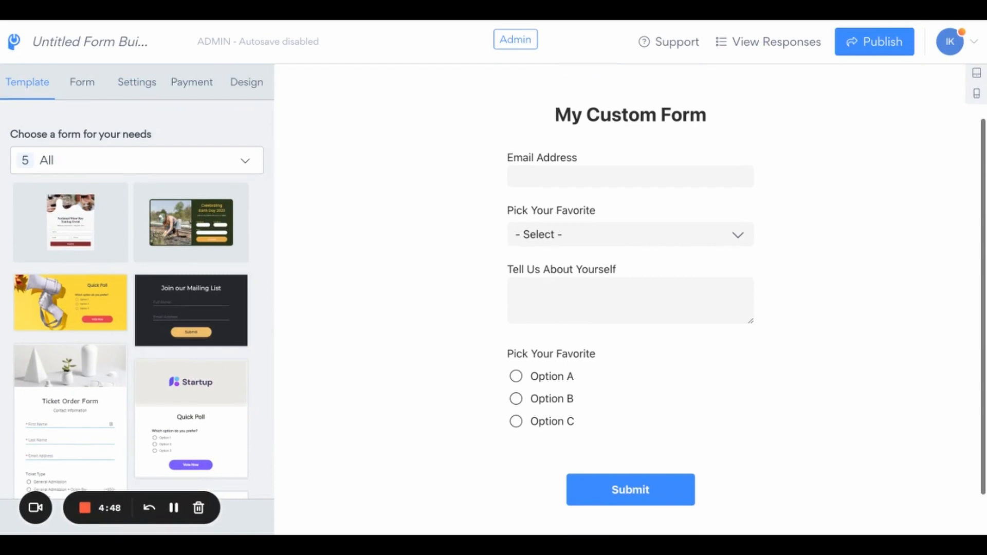
pyautogui.scroll(1, 630, 299)
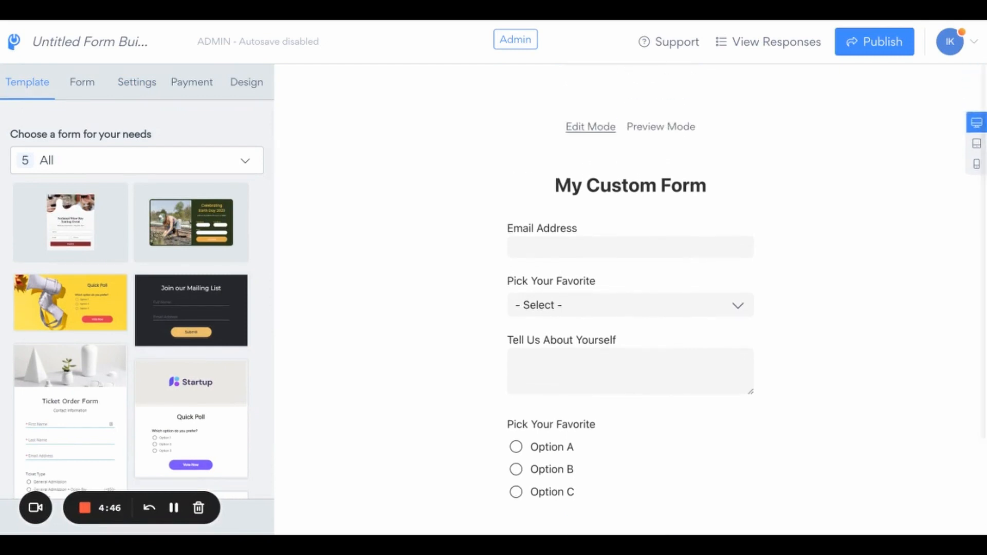
pyautogui.click(82, 85)
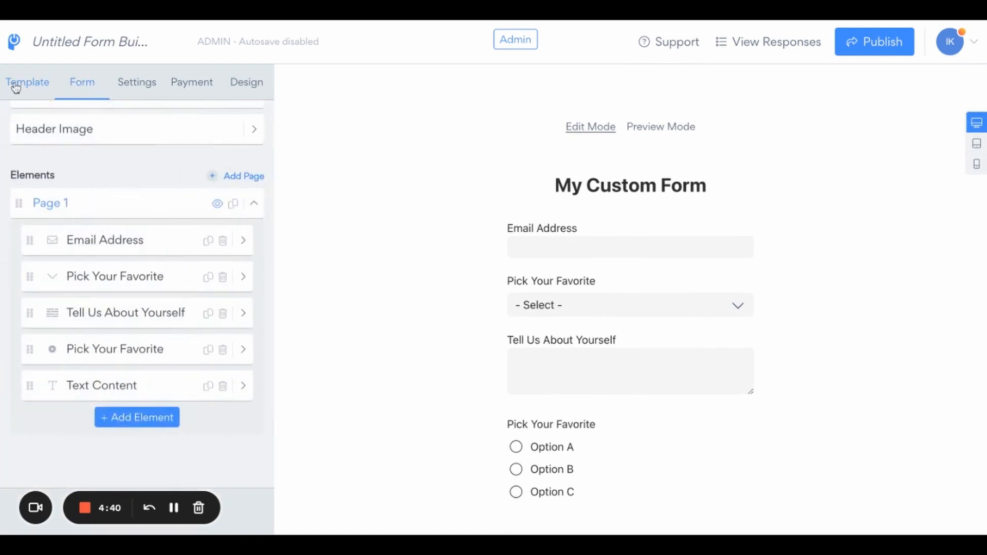
pyautogui.click(27, 82)
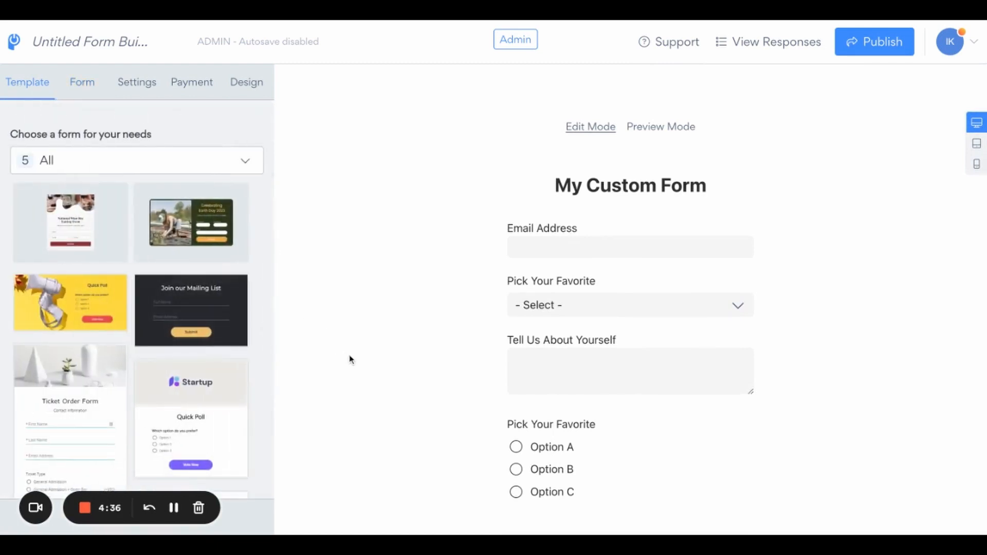
pyautogui.scroll(-4, 177, 469)
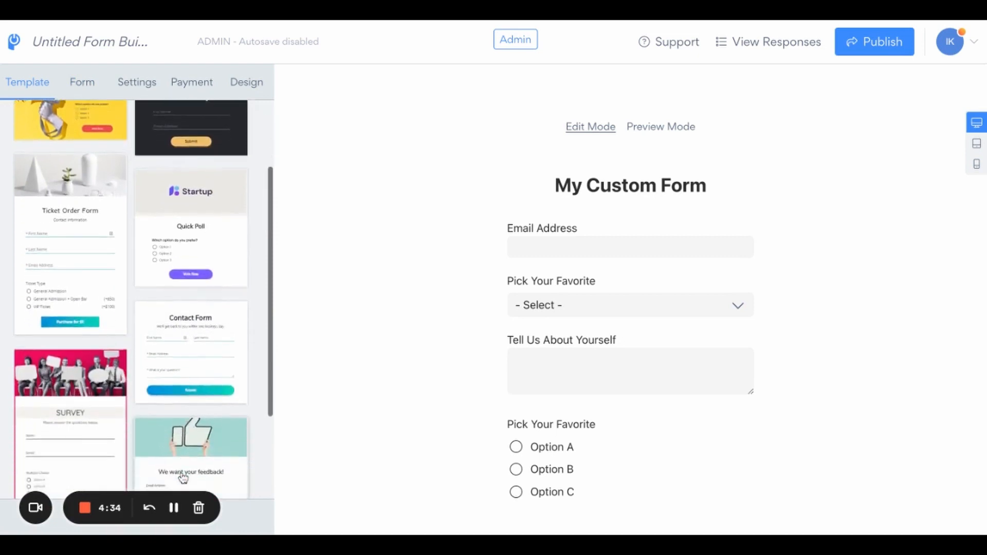
pyautogui.scroll(-5, 182, 478)
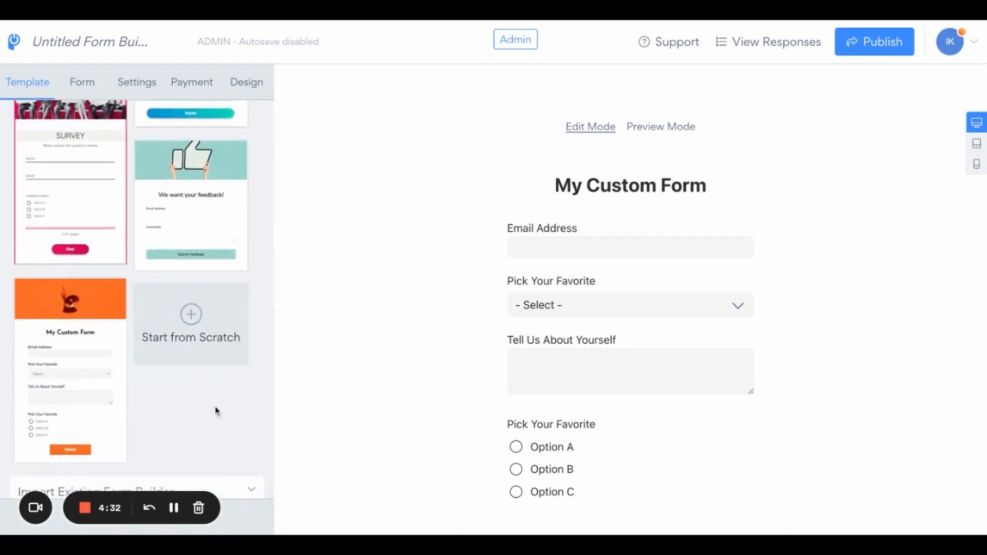
# Review the form's elements, design themes and integration settings, plus the options to start from scratch or import an existing form.
pyautogui.click(91, 86)
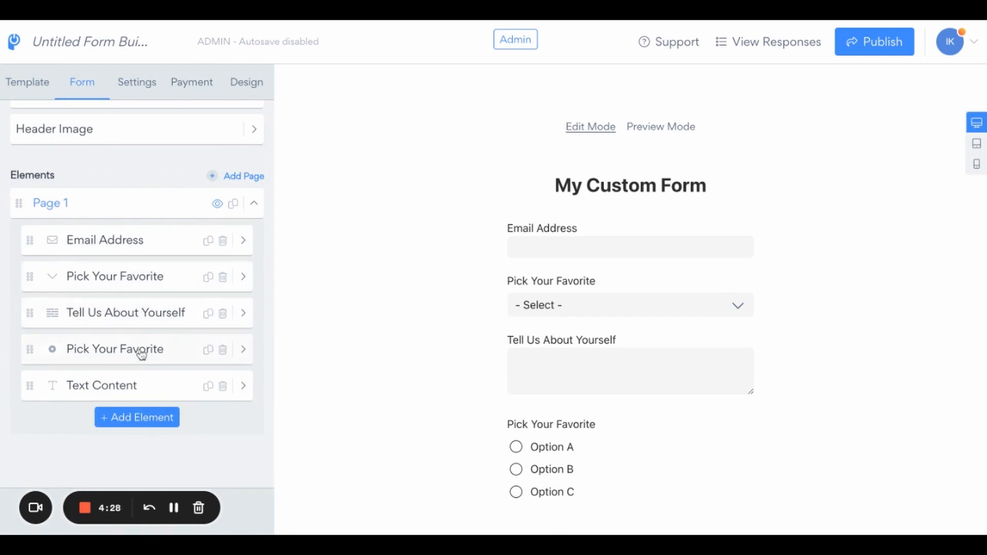
pyautogui.click(244, 91)
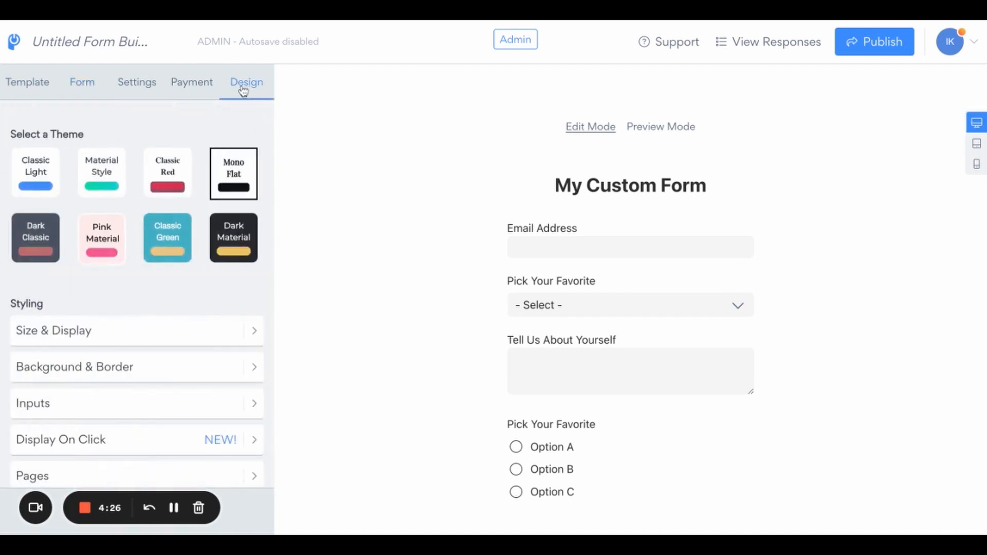
pyautogui.click(136, 84)
pyautogui.scroll(-5, 132, 370)
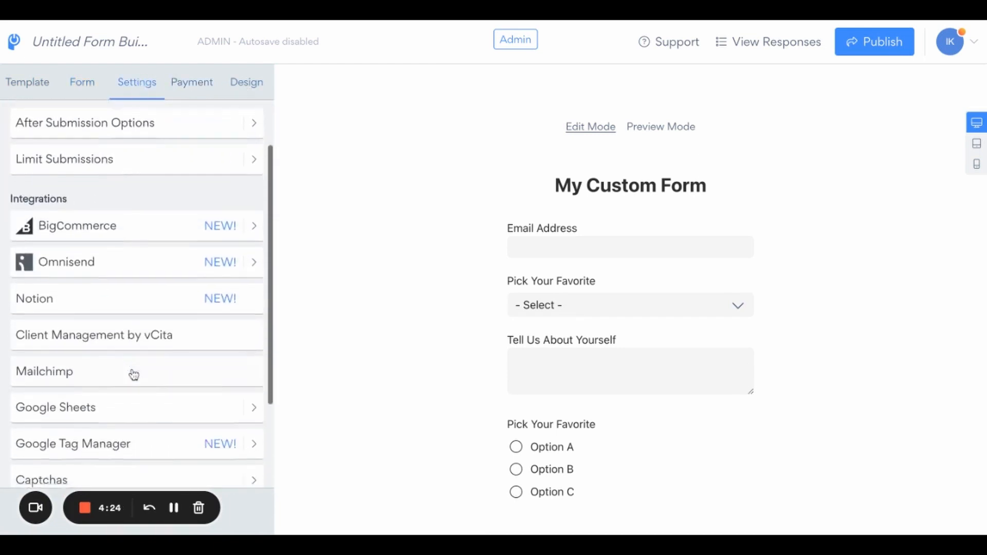
pyautogui.scroll(-3, 133, 374)
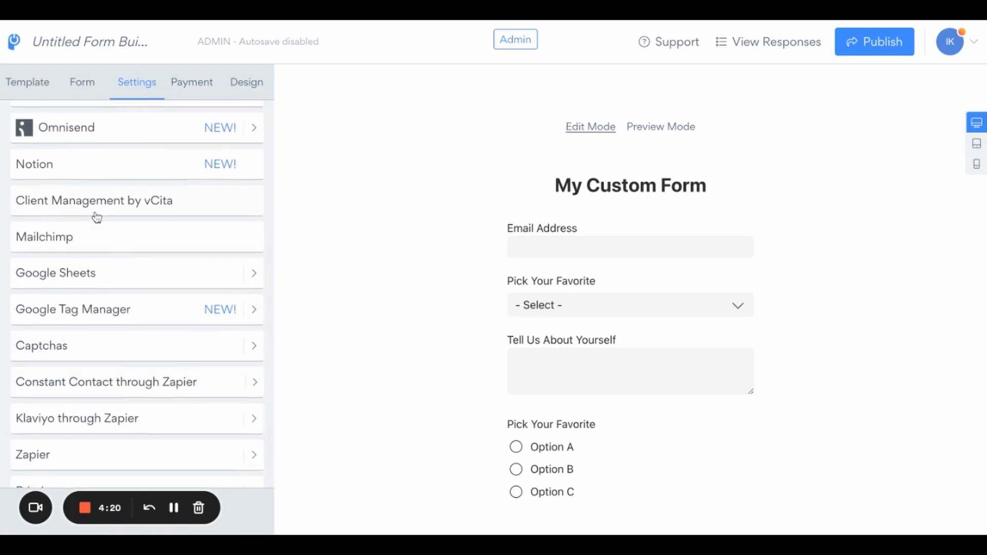
pyautogui.click(23, 87)
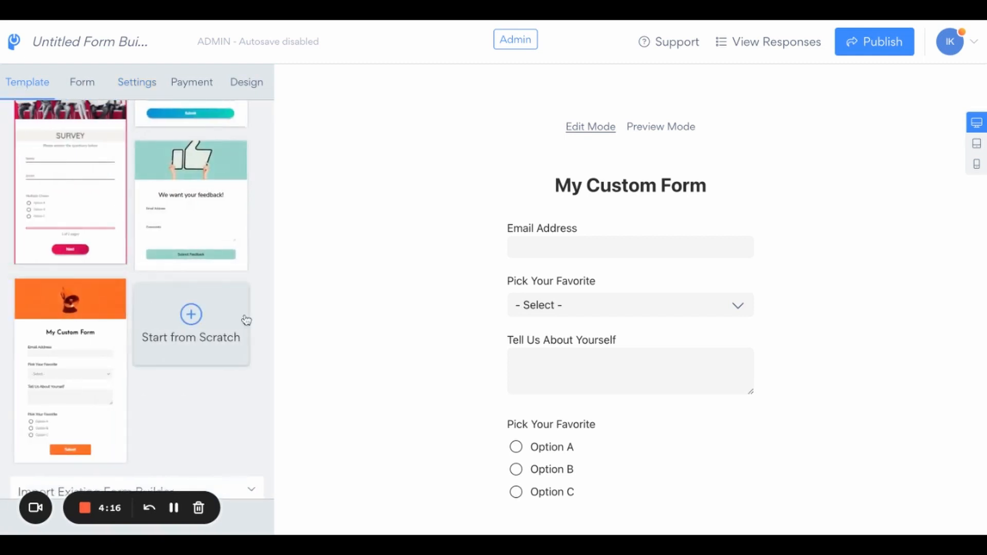
pyautogui.scroll(-1, 250, 416)
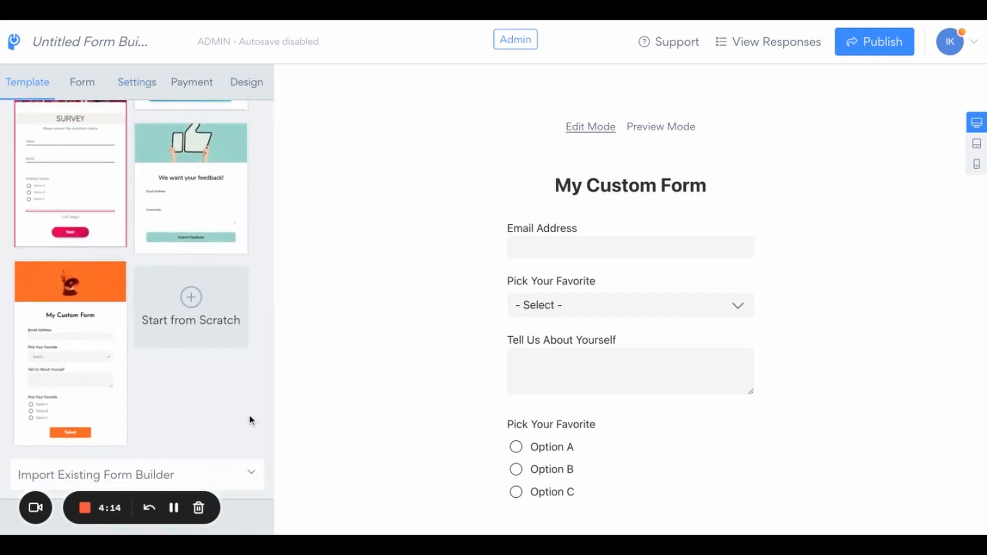
pyautogui.scroll(1, 249, 421)
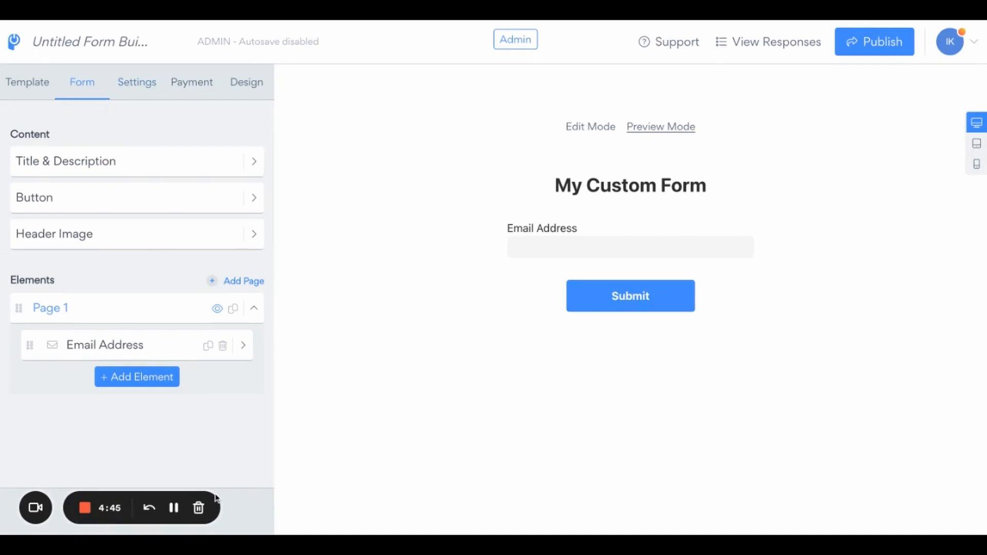
# Add a Text Box element to Page 1 of the form, keeping its default label and options.
pyautogui.click(140, 381)
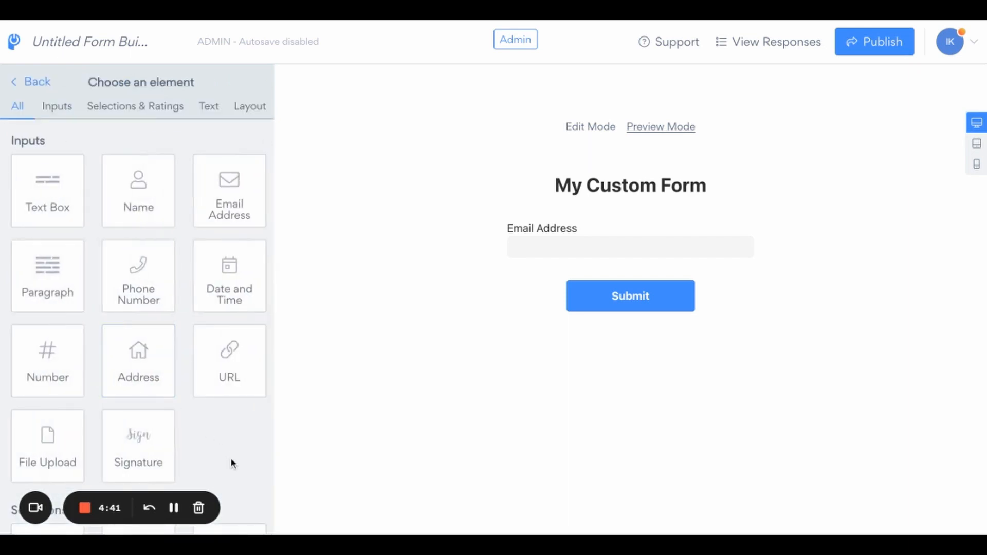
pyautogui.click(55, 193)
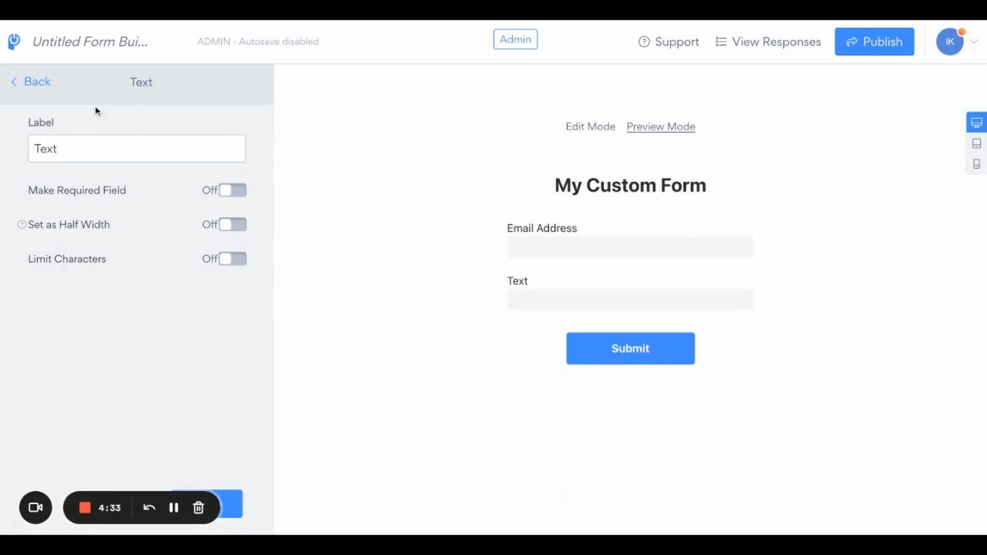
pyautogui.click(30, 83)
# Add a Name element to Page 1 with the default First Name field.
pyautogui.click(152, 414)
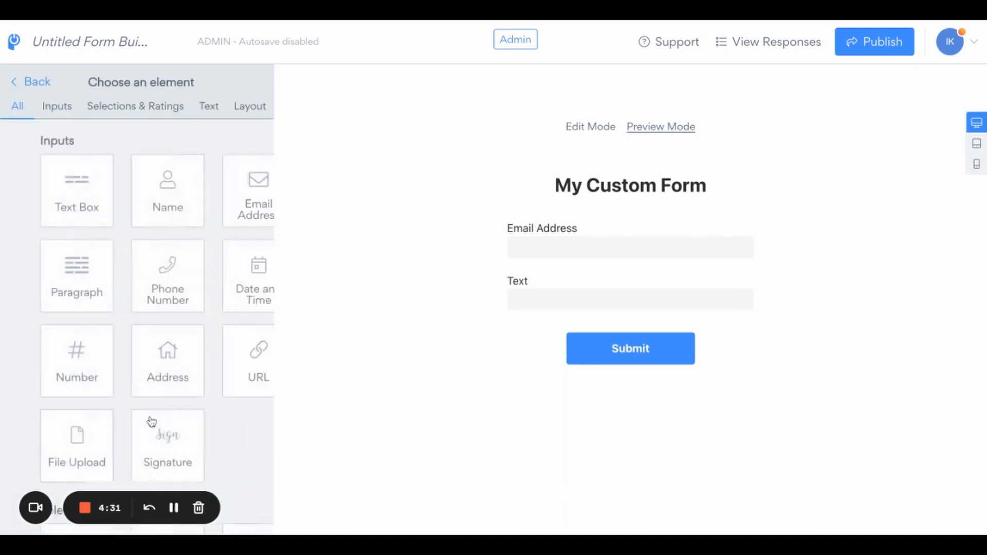
pyautogui.click(139, 199)
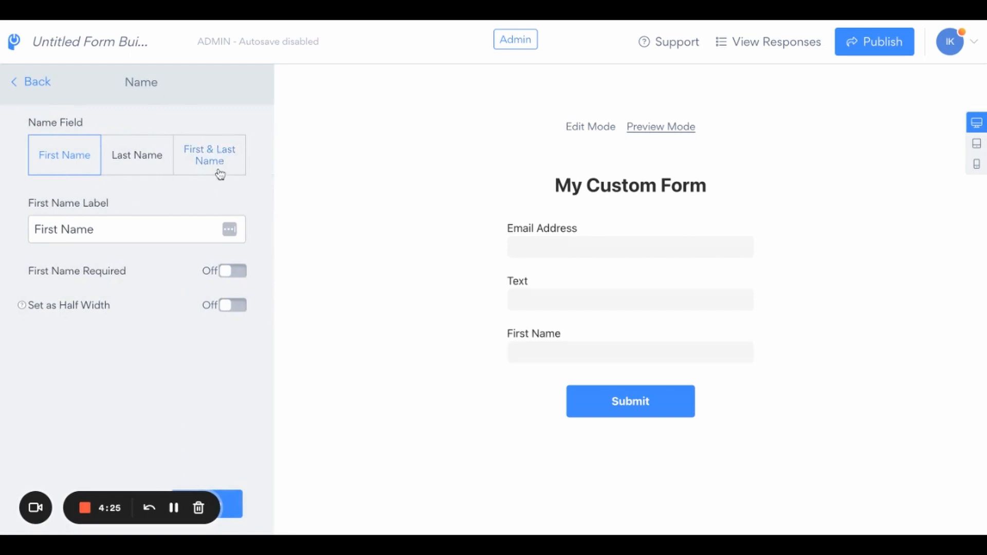
pyautogui.click(19, 85)
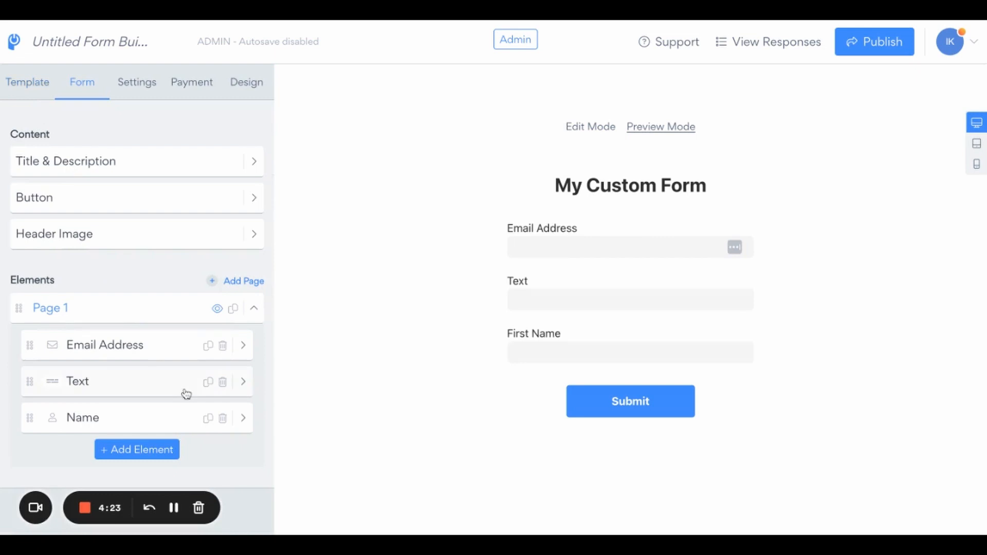
# Check the Email Address element's options and the element types that can be added.
pyautogui.click(148, 352)
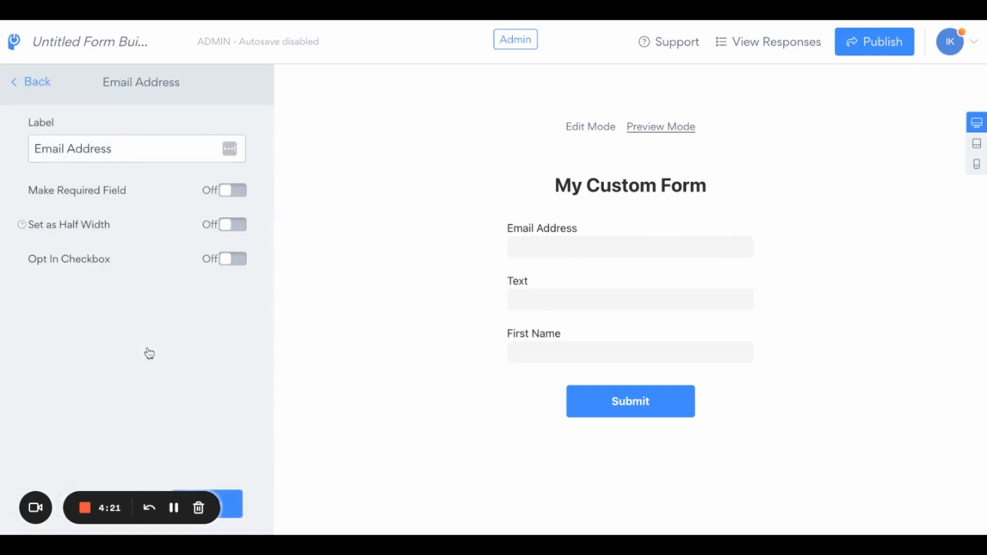
pyautogui.click(24, 86)
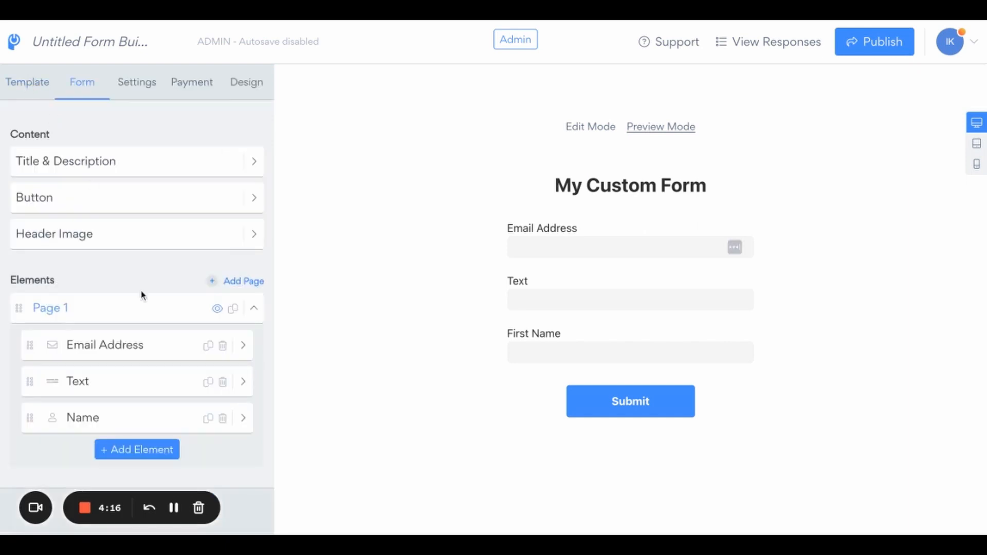
pyautogui.click(111, 450)
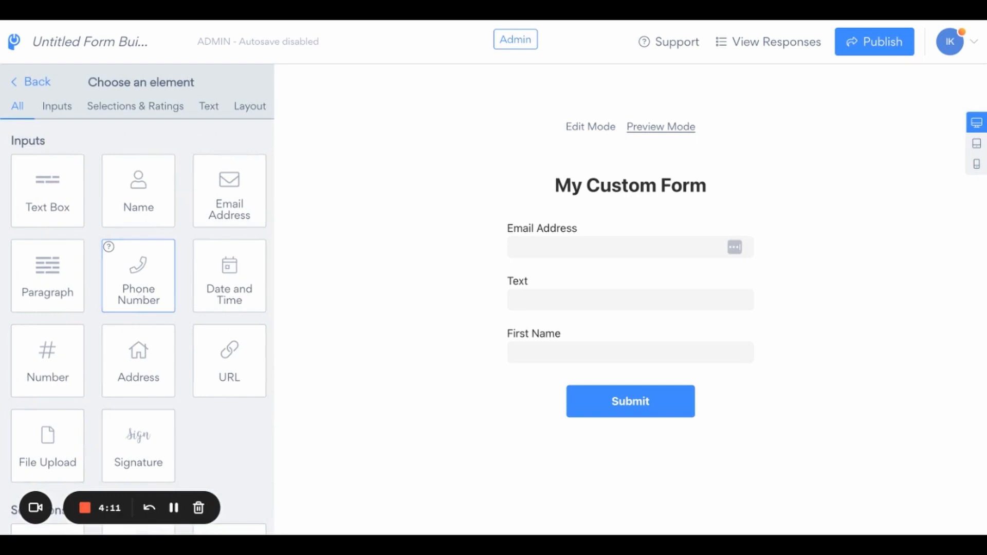
pyautogui.click(15, 87)
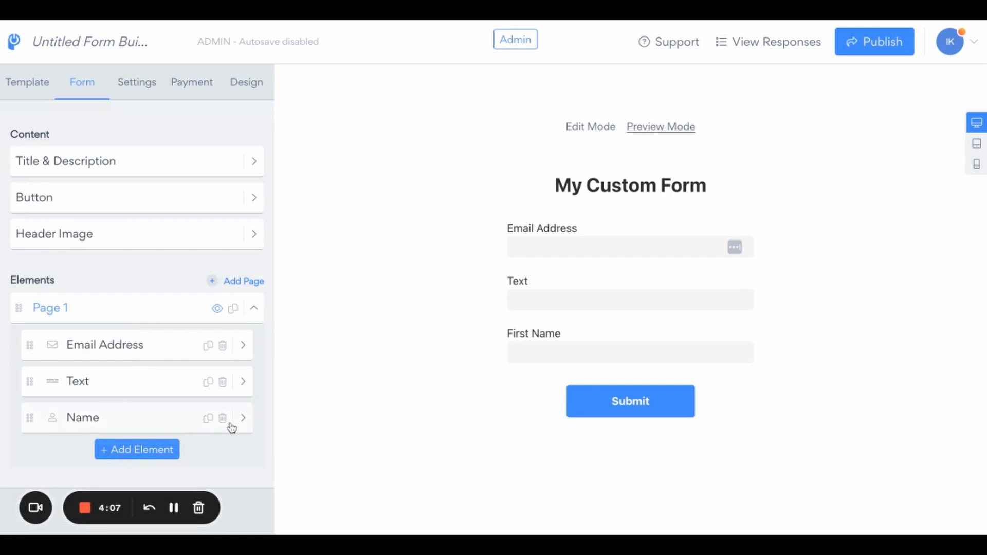
# Add a Date and Time element with its default date and time display and American date format.
pyautogui.click(154, 452)
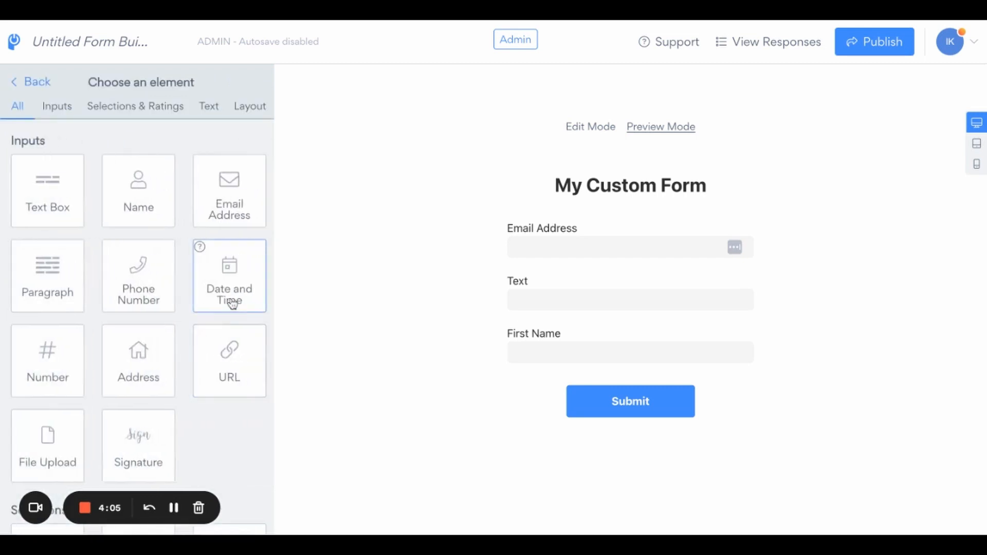
pyautogui.click(231, 302)
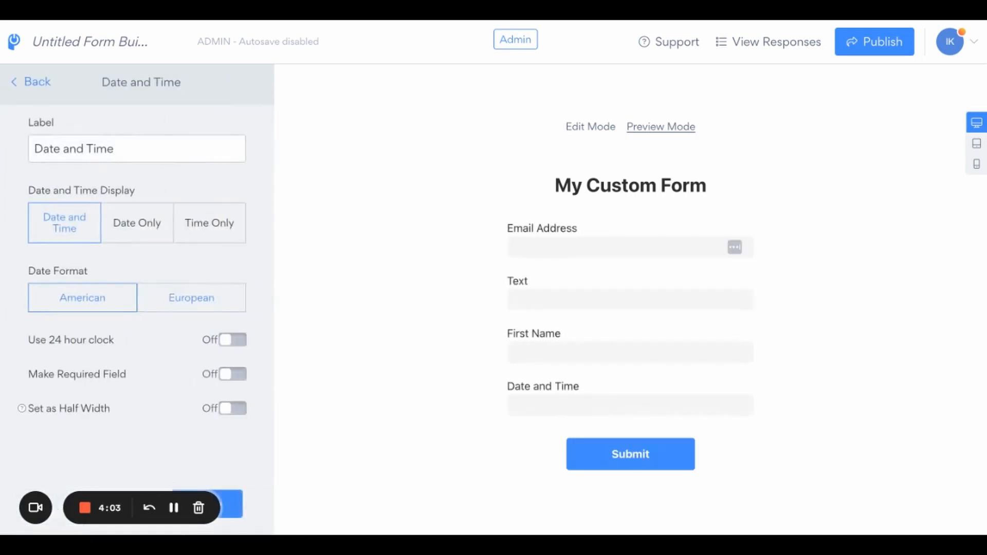
pyautogui.click(30, 81)
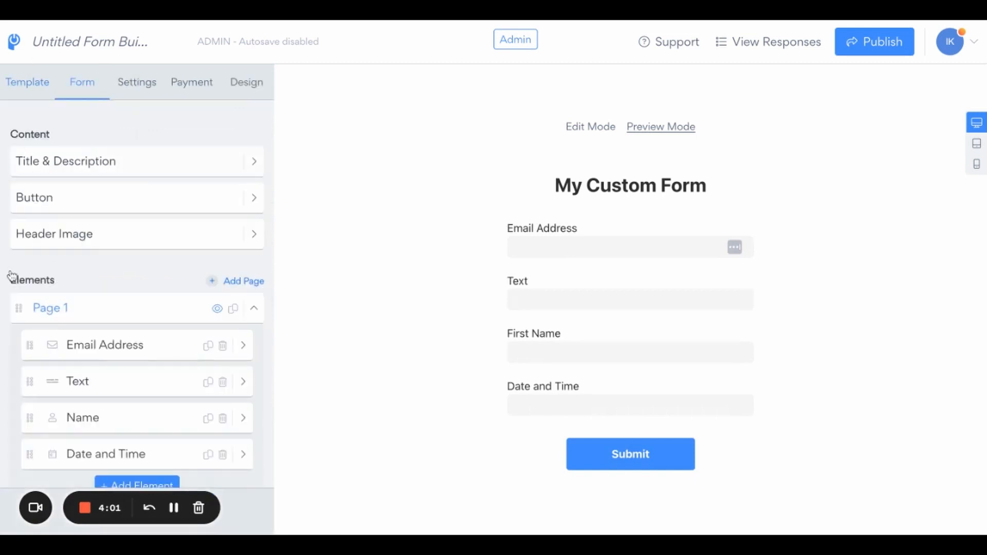
# Move the Date and Time element directly below Email Address and choose May 10, 2023 in its preview calendar.
pyautogui.scroll(-1, 33, 440)
pyautogui.moveTo(28, 431); pyautogui.dragTo(20, 353)
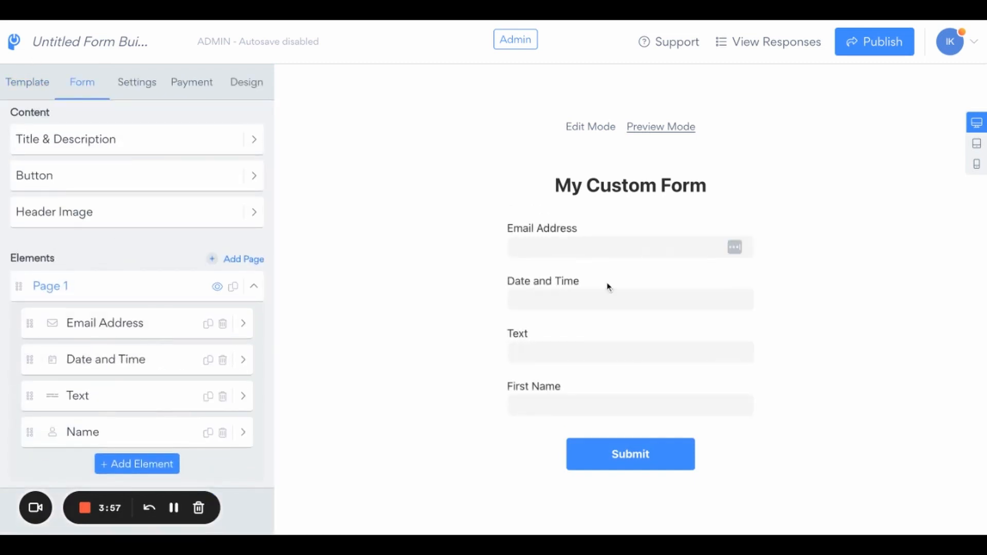
pyautogui.click(562, 303)
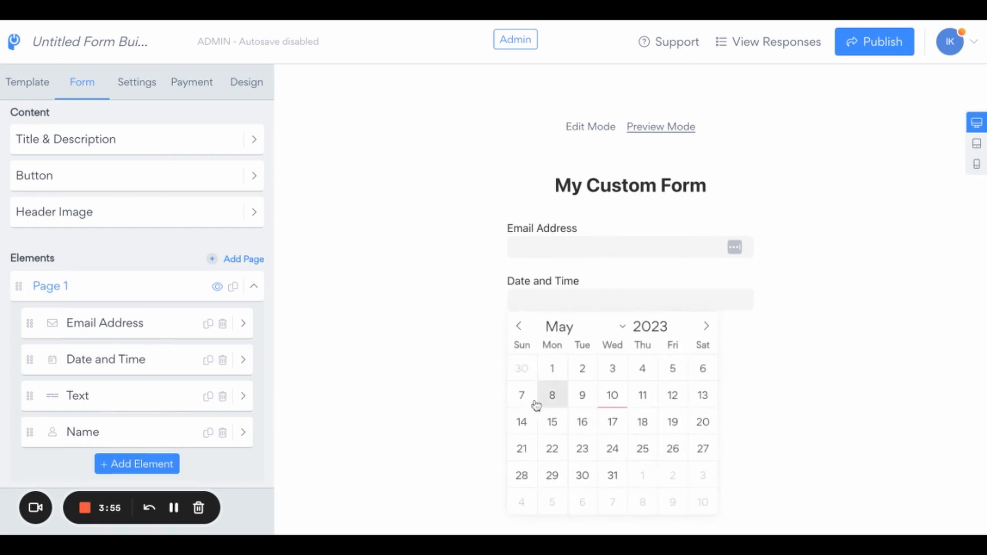
pyautogui.click(613, 399)
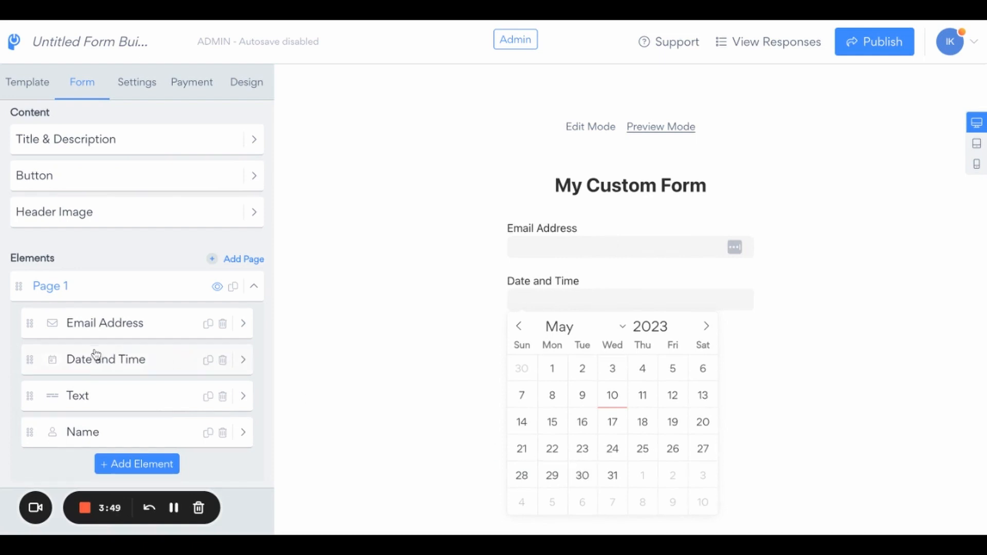
# Add a Dropdown element with the default choices Option A, Option B and Option C.
pyautogui.click(123, 467)
pyautogui.scroll(-6, 122, 469)
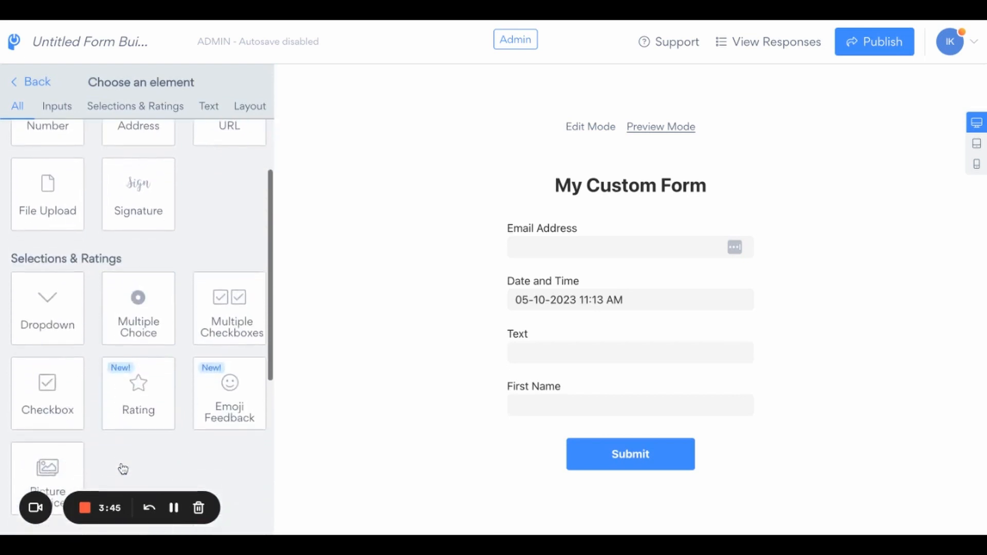
pyautogui.click(62, 227)
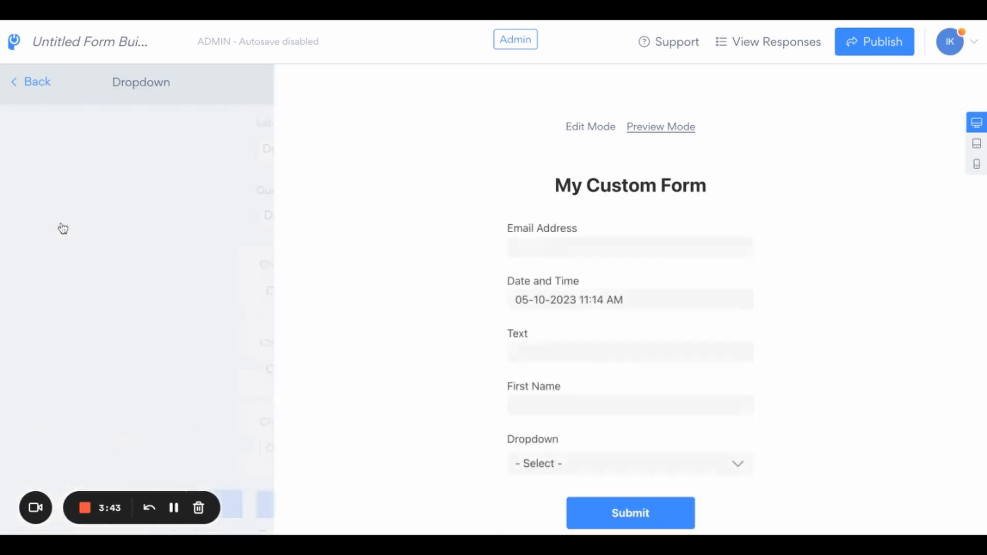
pyautogui.scroll(-1, 135, 336)
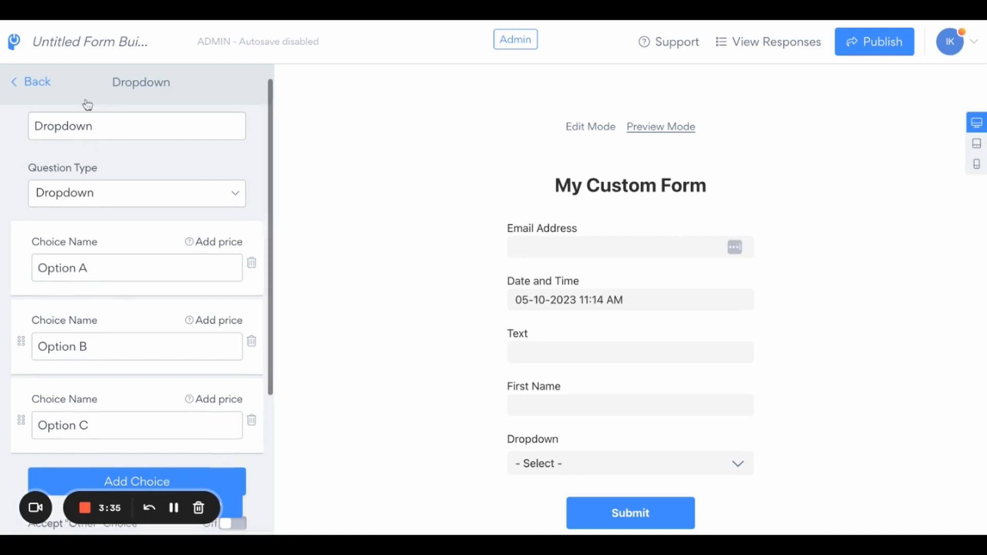
pyautogui.click(32, 82)
# Add a Multiple Choice element to Page 1, keeping the default choices Option A, Option B and Option C.
pyautogui.scroll(-5, 95, 300)
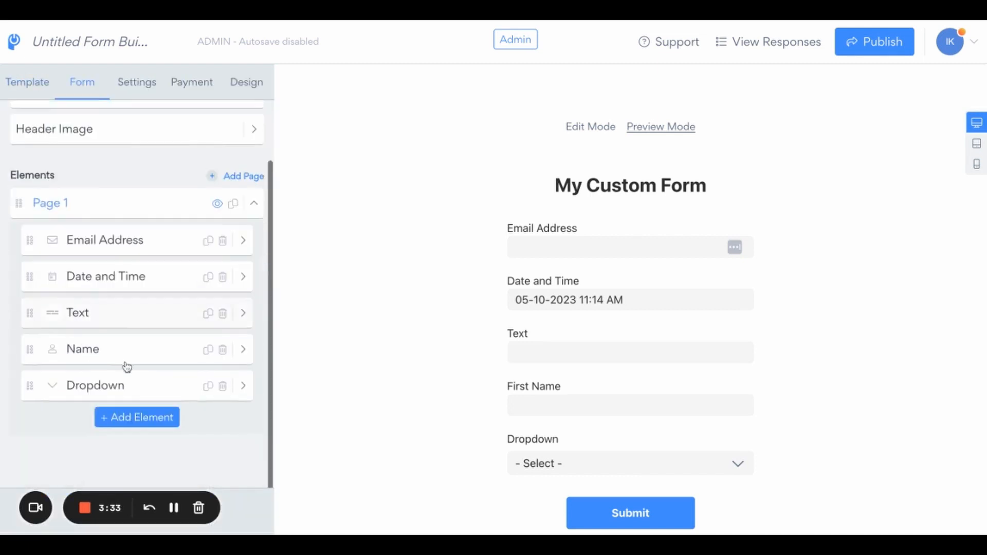
pyautogui.click(134, 417)
pyautogui.scroll(-6, 133, 424)
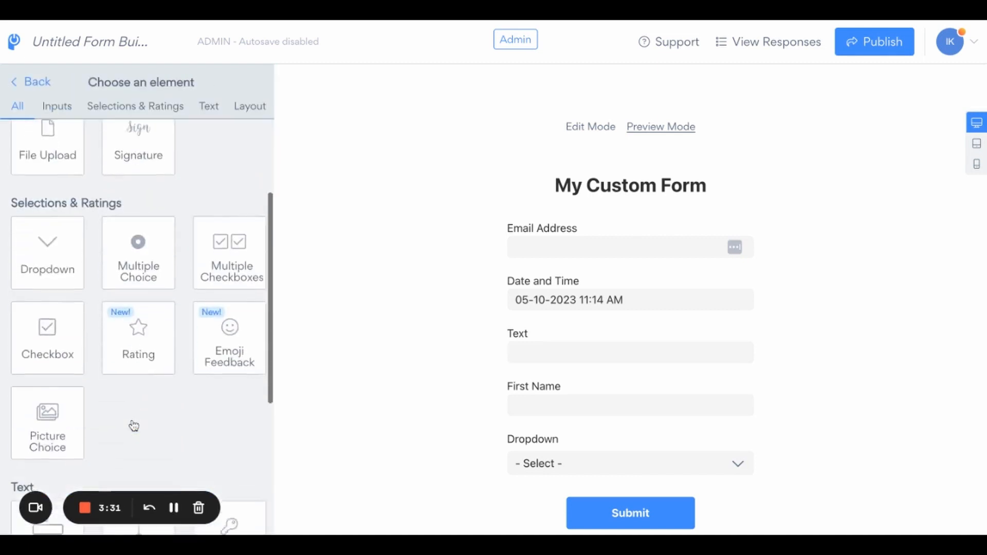
pyautogui.click(135, 221)
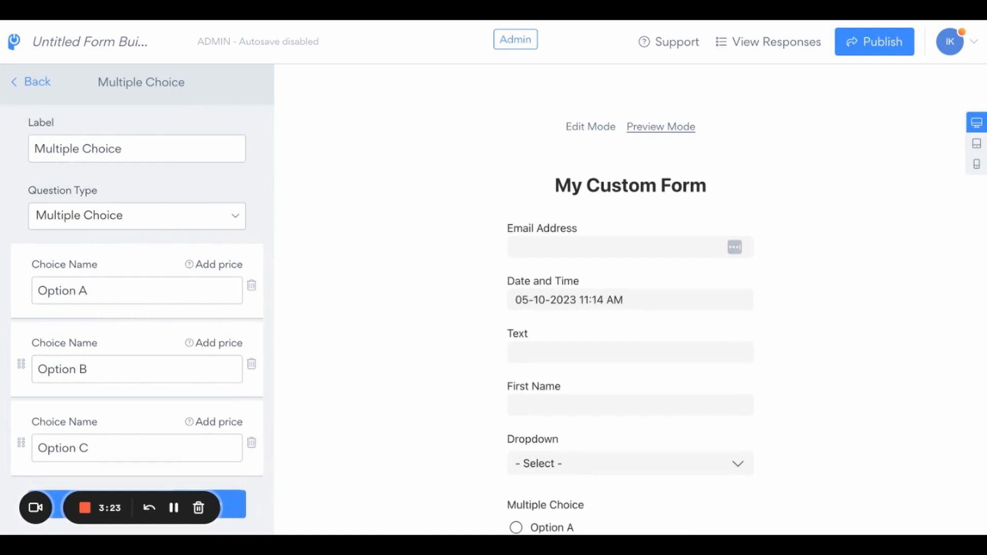
pyautogui.click(33, 83)
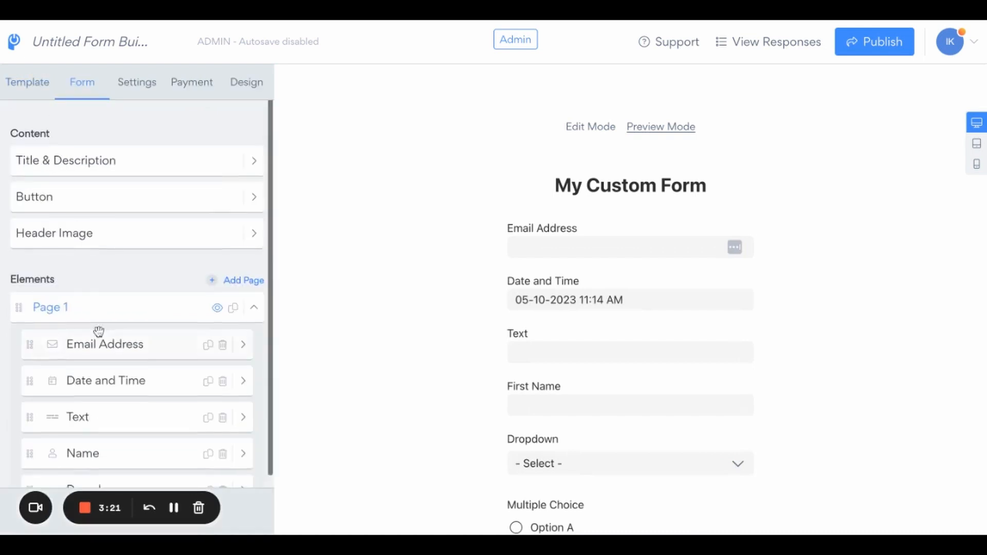
# Add a Rating element to Page 1 with the default star style, five symbols and numbers shown.
pyautogui.scroll(-3, 97, 332)
pyautogui.click(122, 418)
pyautogui.scroll(-6, 122, 430)
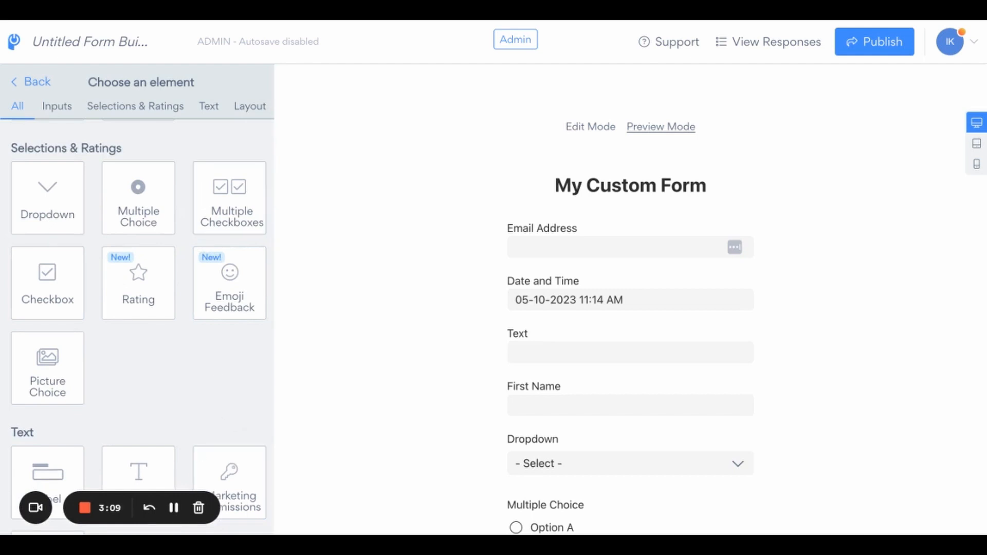
pyautogui.scroll(-4, 155, 324)
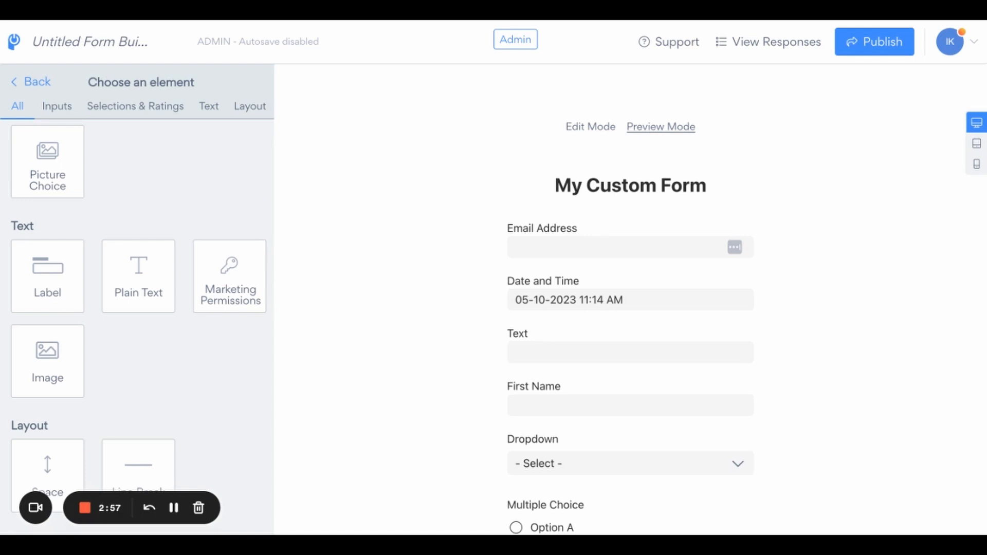
pyautogui.scroll(5, 139, 411)
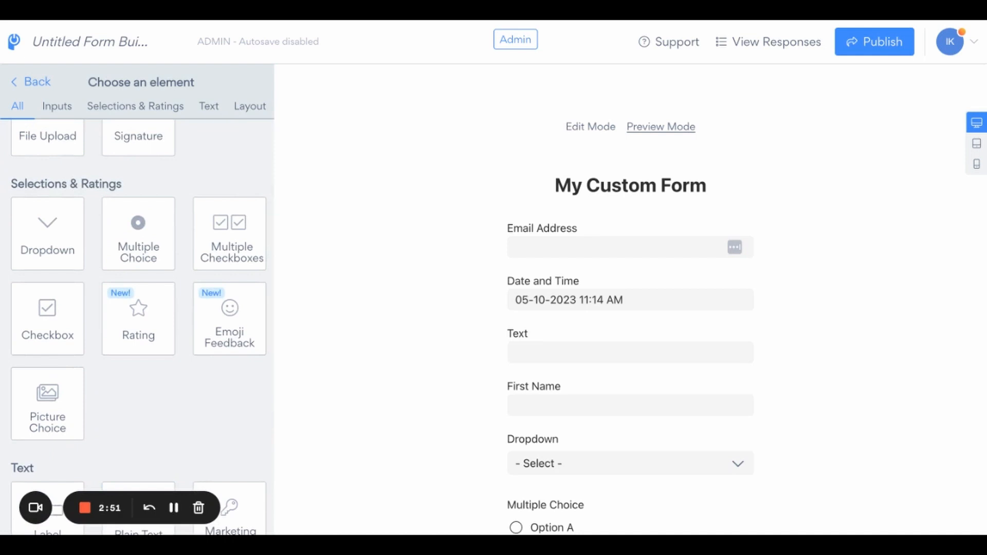
pyautogui.click(144, 335)
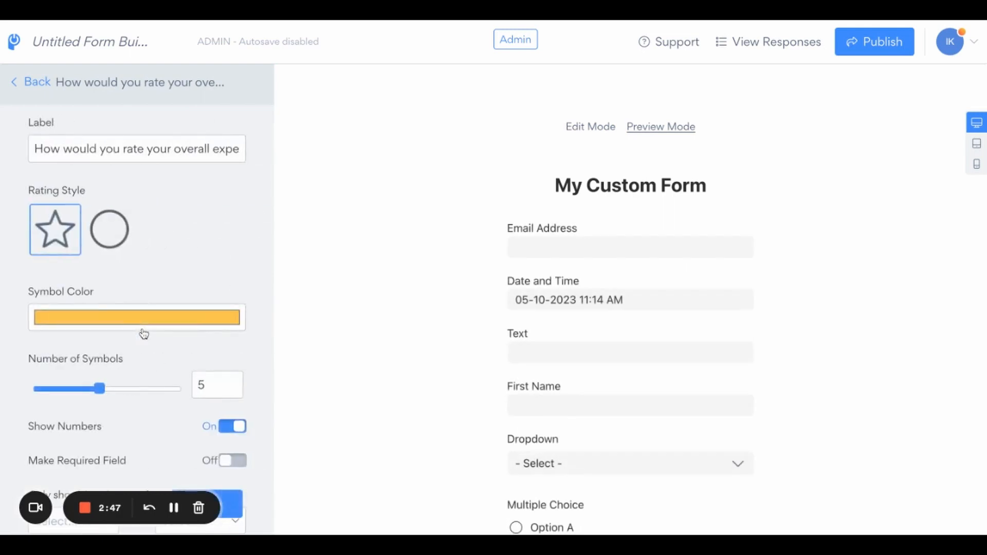
pyautogui.click(34, 86)
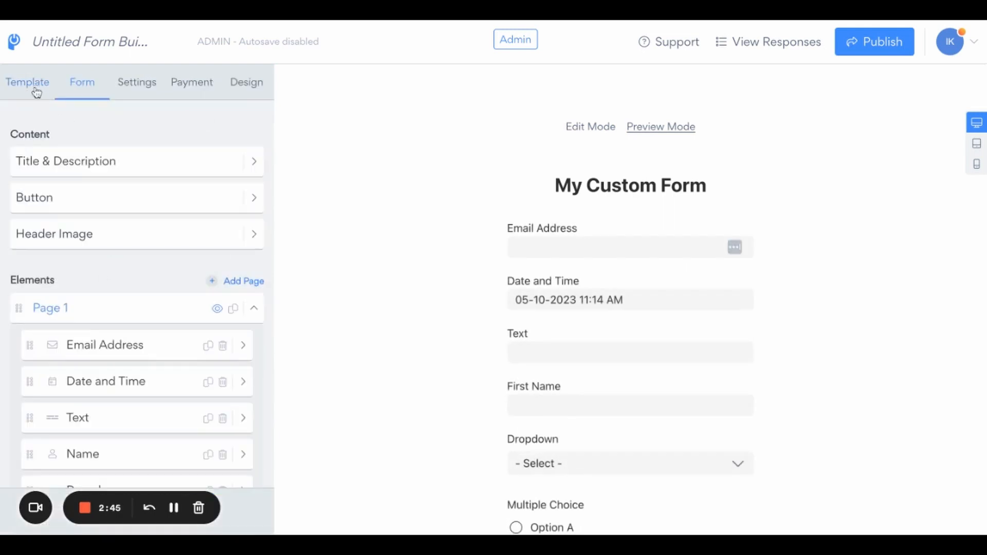
# Add an Emoji Feedback element with the default three-emoji scale of Not good, Meh and Awesome!
pyautogui.scroll(-3, 118, 360)
pyautogui.click(123, 419)
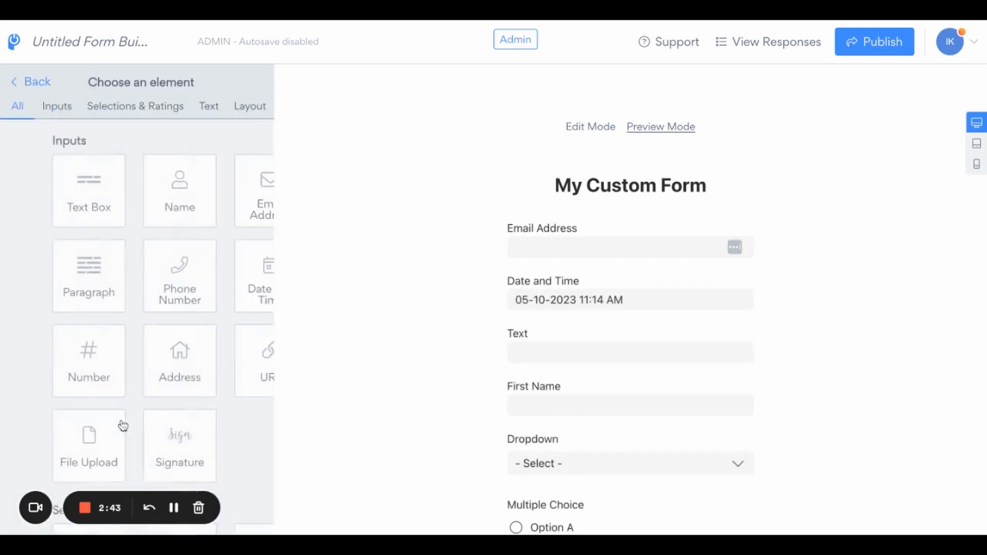
pyautogui.scroll(-4, 122, 425)
pyautogui.scroll(-2, 122, 425)
pyautogui.click(234, 334)
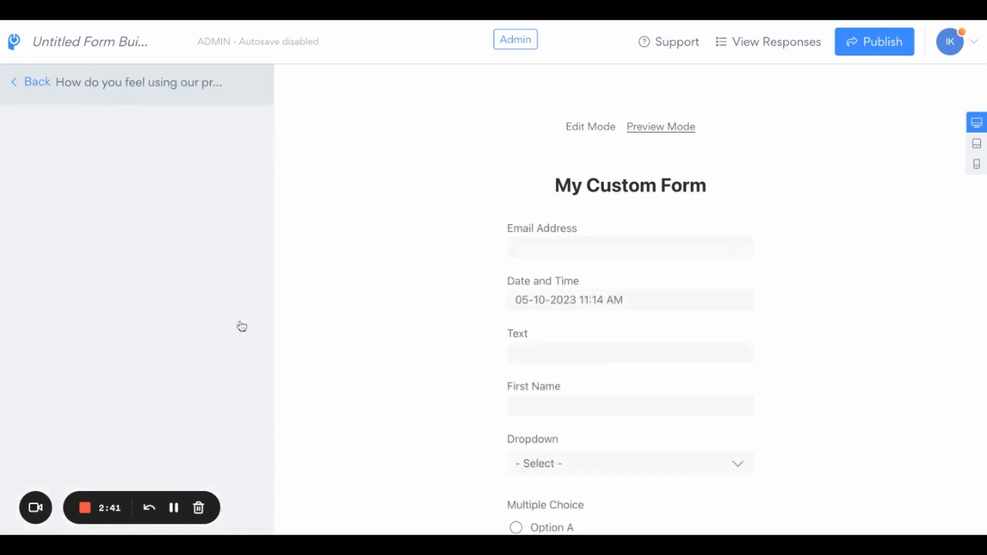
pyautogui.scroll(-2, 240, 325)
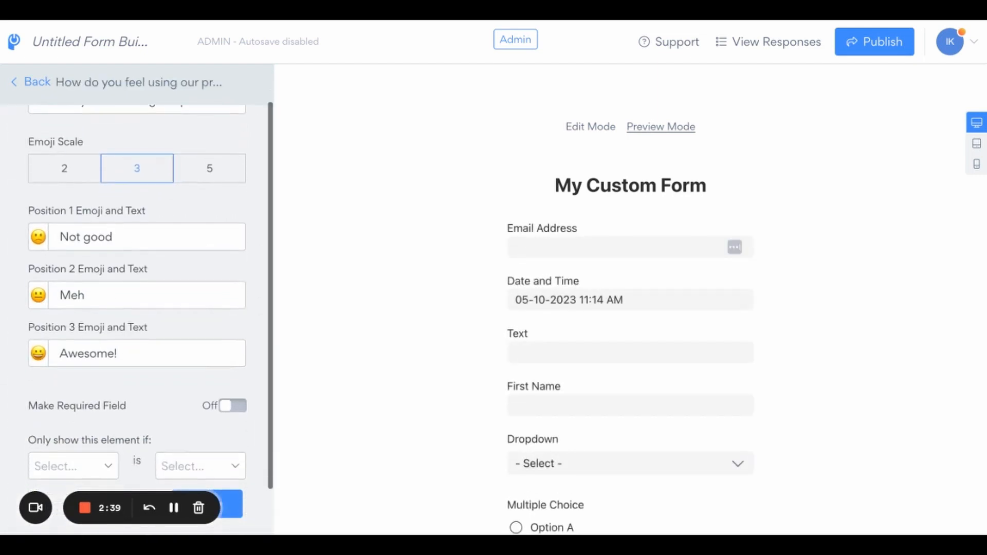
pyautogui.click(30, 83)
# Add a Picture Choice element with the default question text Images and its placeholder pictures.
pyautogui.scroll(-5, 159, 420)
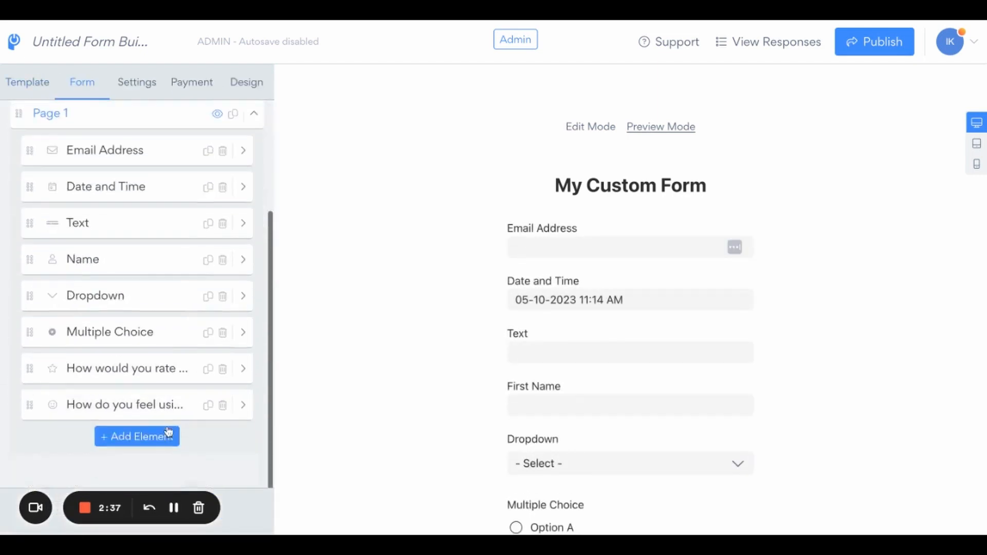
pyautogui.click(139, 423)
pyautogui.scroll(-10, 139, 425)
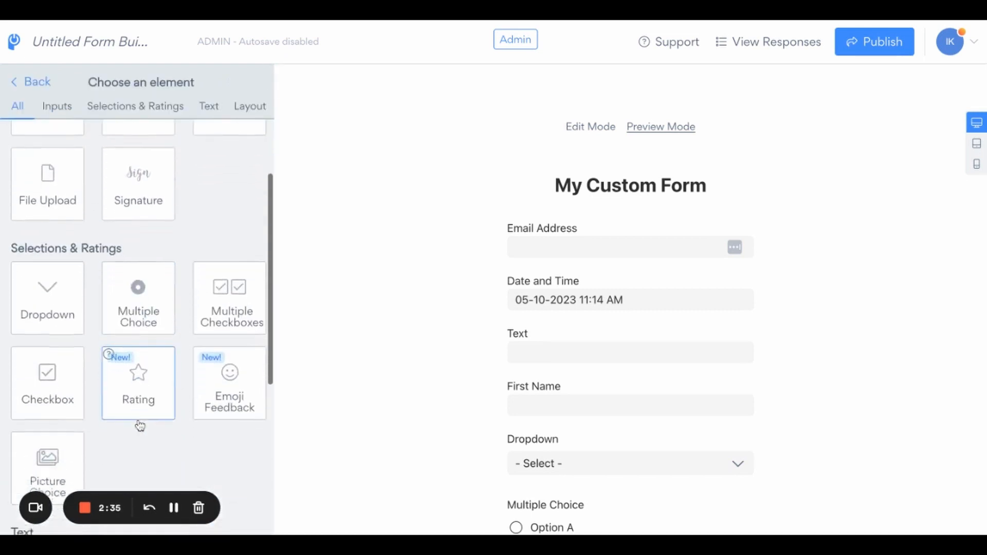
pyautogui.click(62, 289)
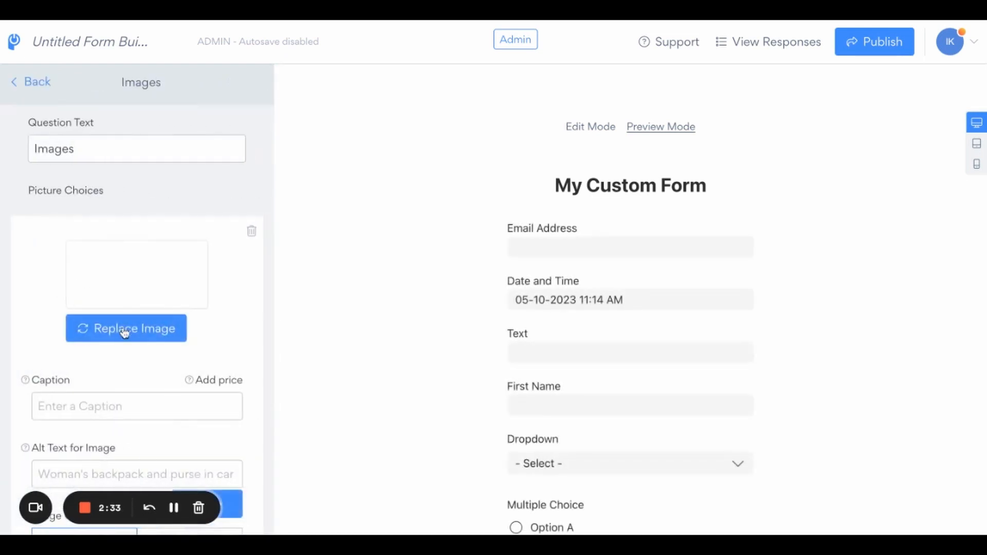
pyautogui.scroll(-5, 190, 383)
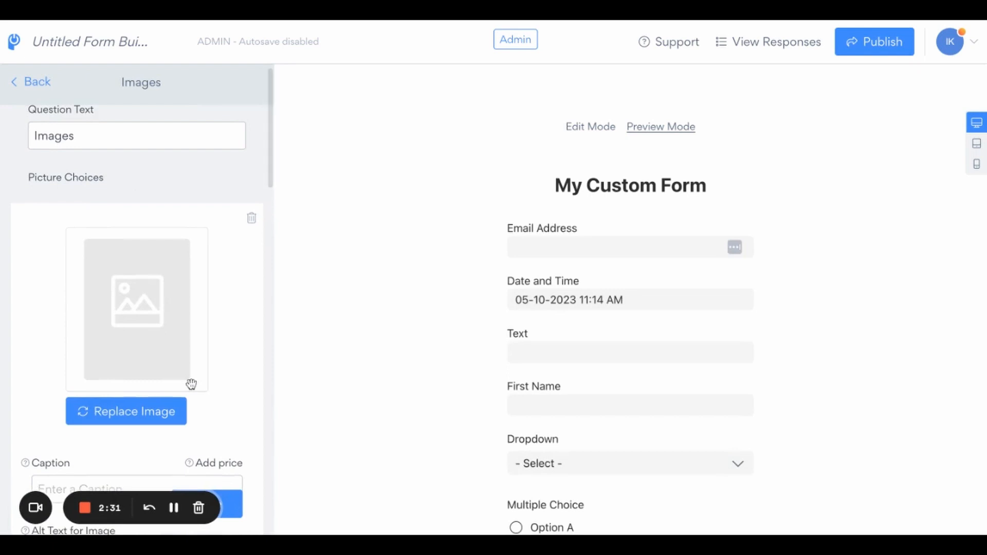
pyautogui.moveTo(189, 335)
pyautogui.scroll(-4, 190, 370)
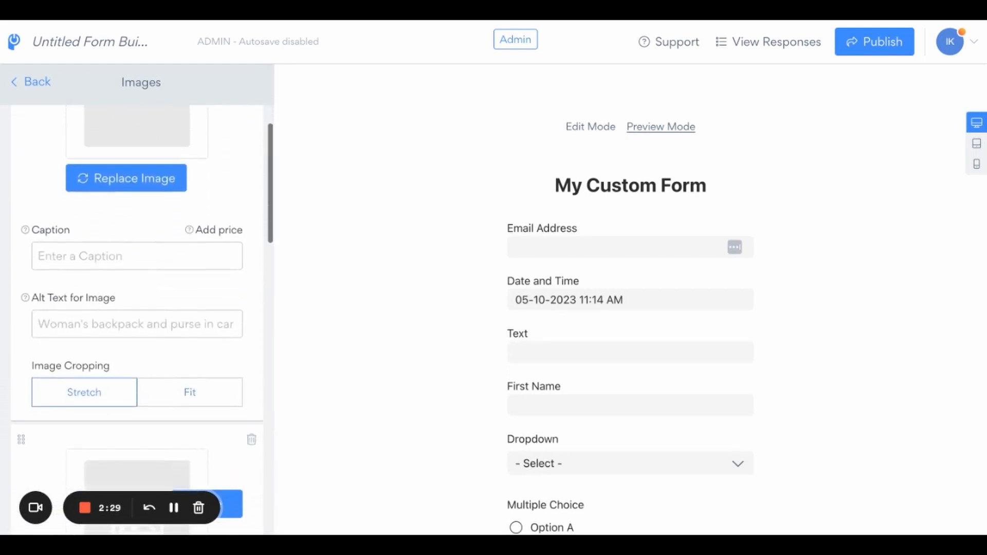
pyautogui.scroll(5, 192, 371)
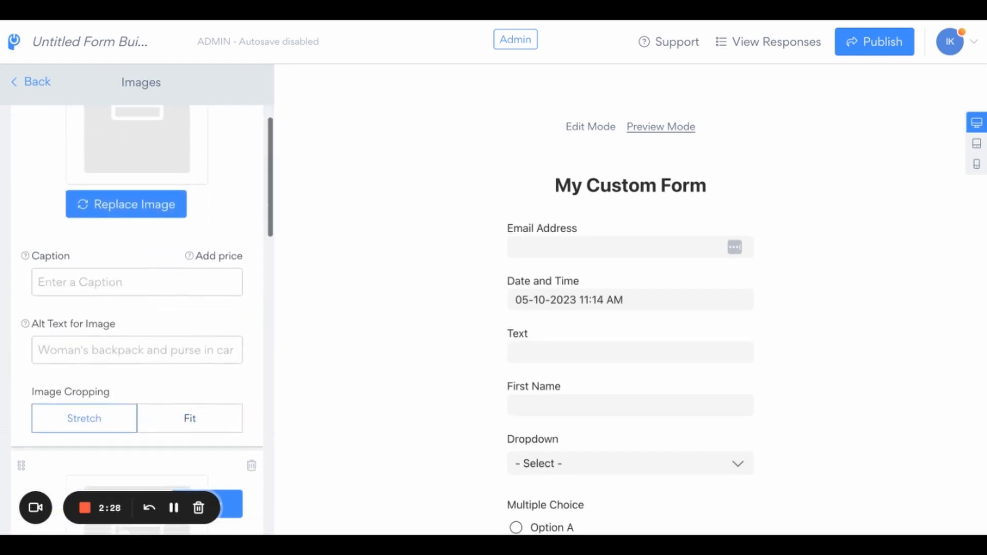
pyautogui.click(32, 90)
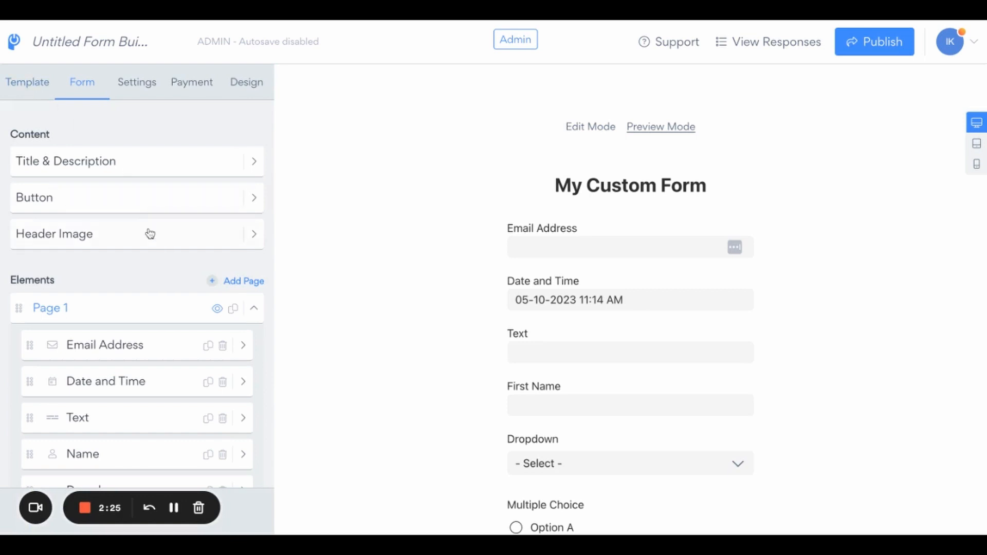
# Add another Name element that asks for the first name only and make it a required field.
pyautogui.scroll(-5, 150, 234)
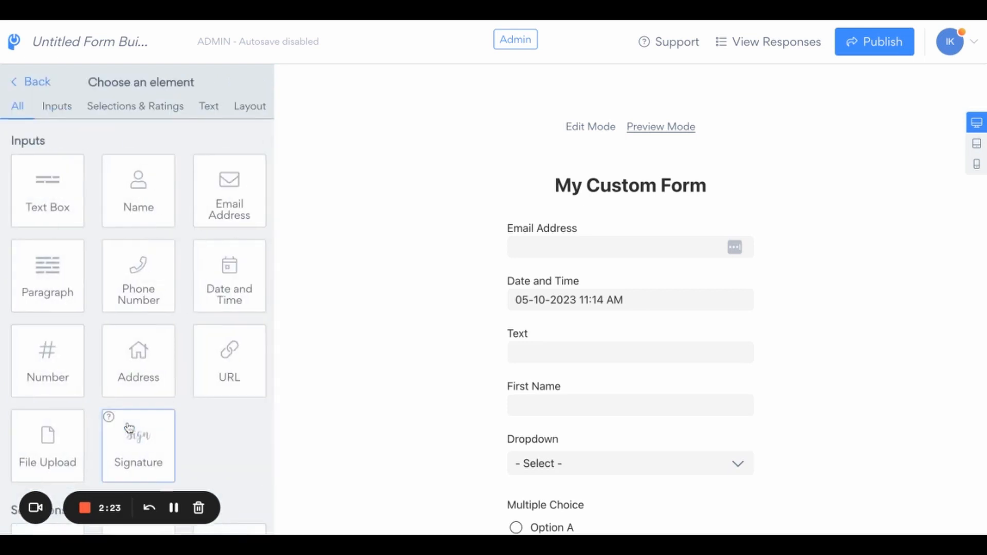
pyautogui.scroll(-2, 137, 431)
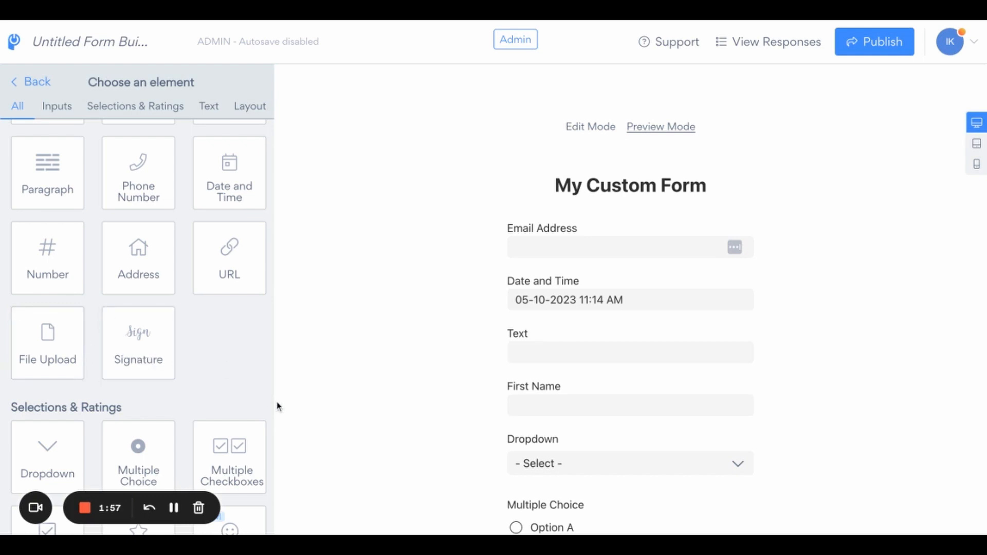
pyautogui.scroll(2, 231, 342)
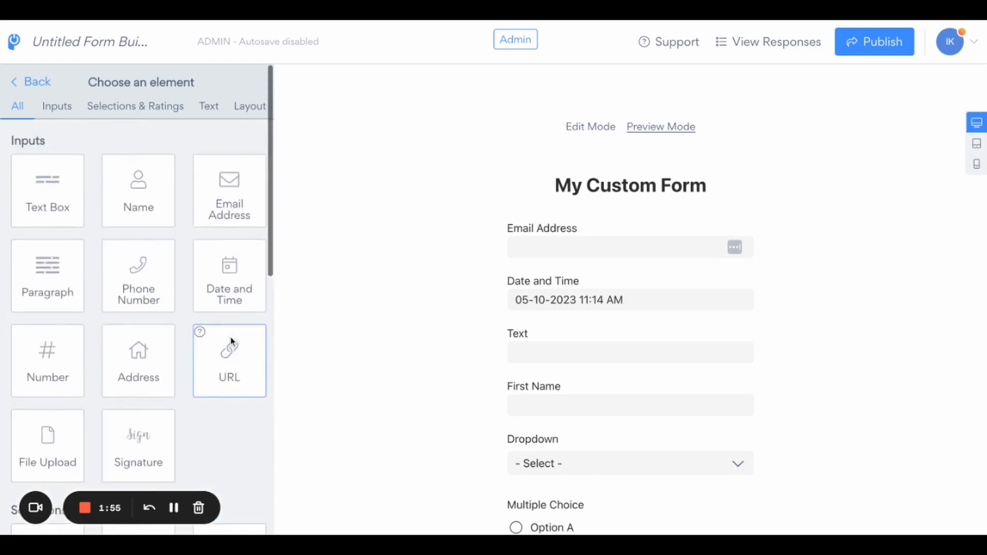
pyautogui.scroll(-3, 231, 341)
pyautogui.scroll(3, 231, 341)
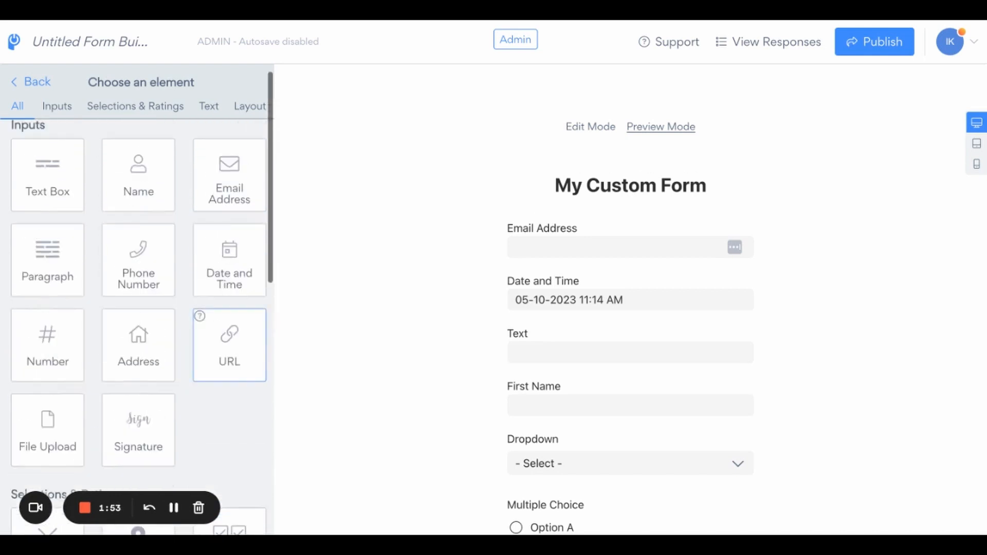
pyautogui.click(152, 200)
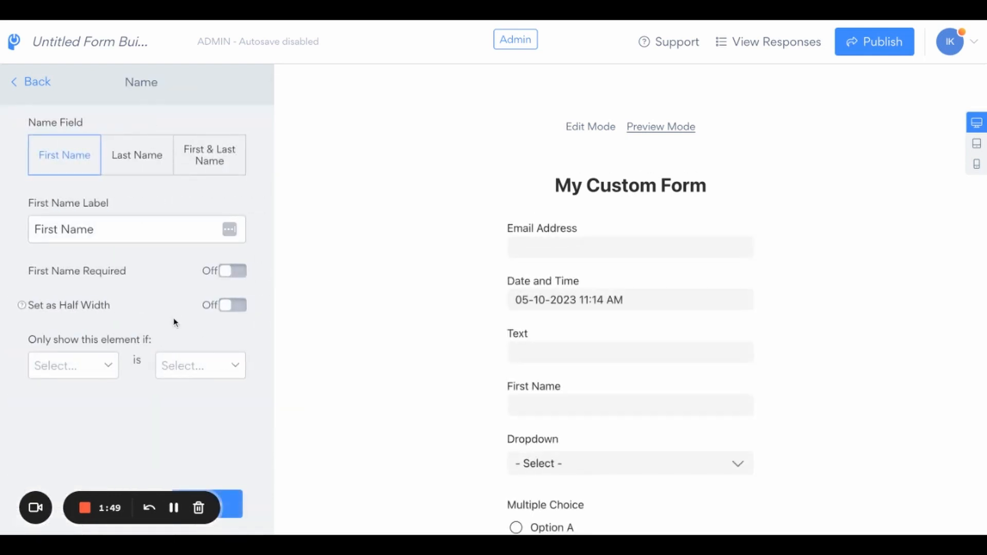
pyautogui.click(241, 272)
pyautogui.scroll(-1, 249, 424)
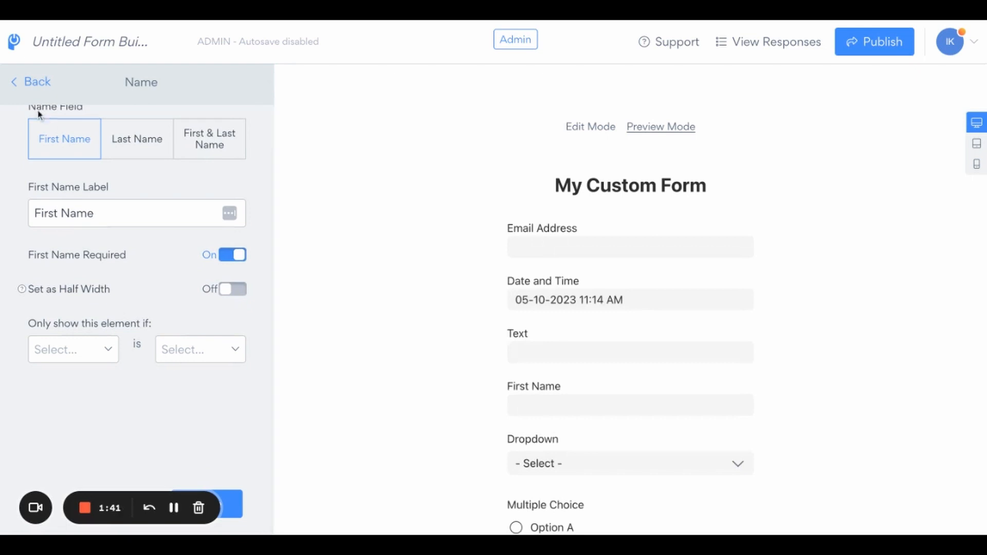
pyautogui.click(24, 85)
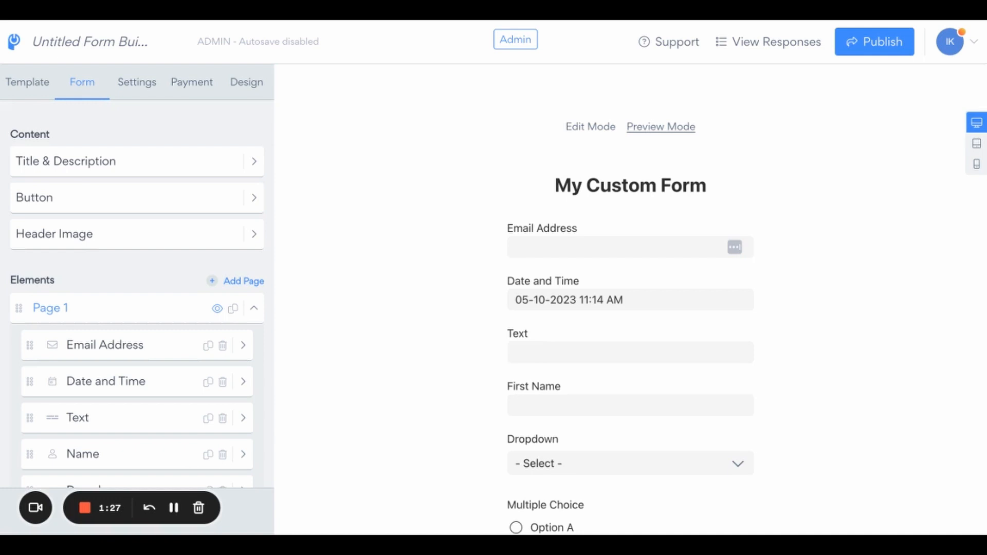
# Look through the form's Title & Description settings and its Header Image layout settings.
pyautogui.click(128, 170)
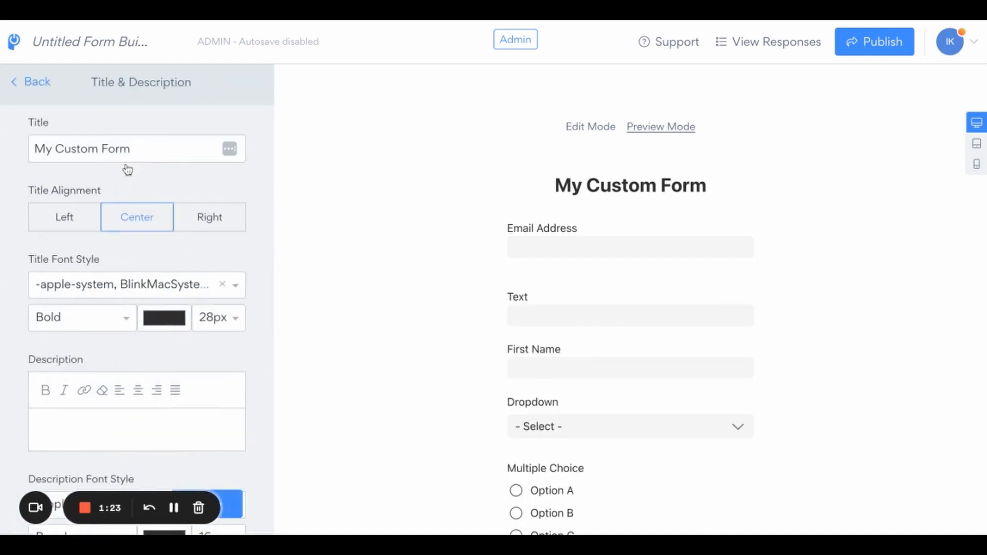
pyautogui.click(21, 84)
pyautogui.click(108, 239)
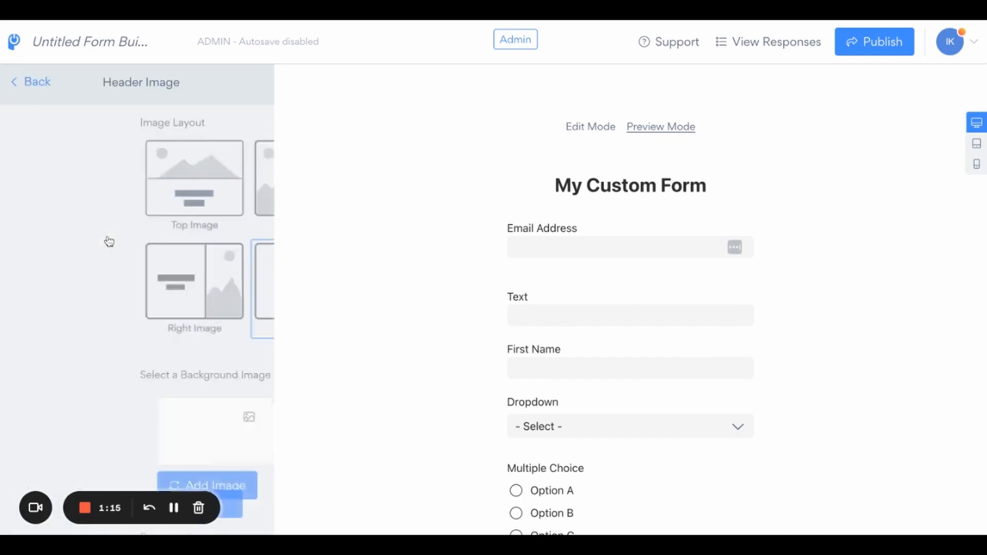
pyautogui.click(21, 88)
# Browse the available form elements, including the Text category with Label, Plain Text, Marketing Permissions and Image.
pyautogui.scroll(-4, 137, 321)
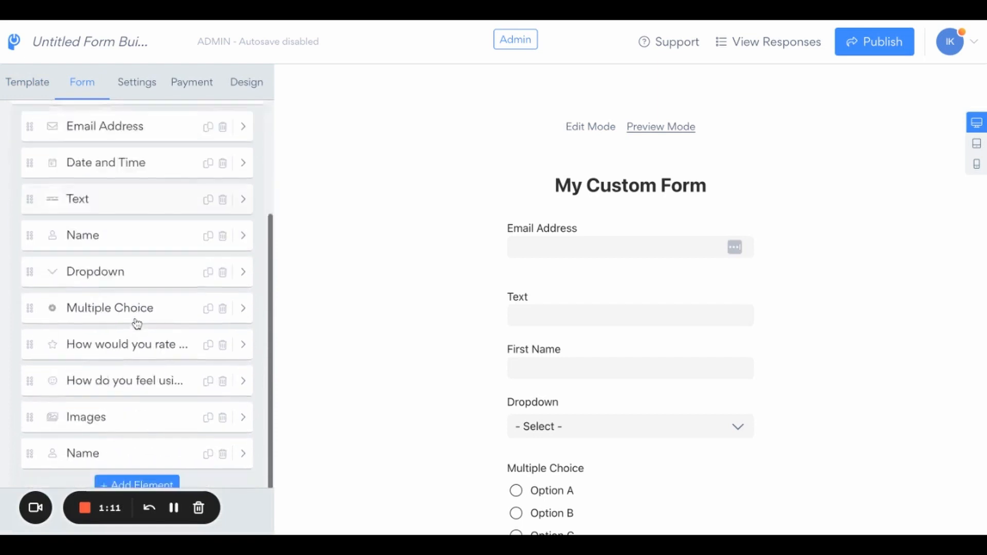
pyautogui.scroll(-2, 136, 323)
pyautogui.click(110, 416)
pyautogui.scroll(-4, 117, 425)
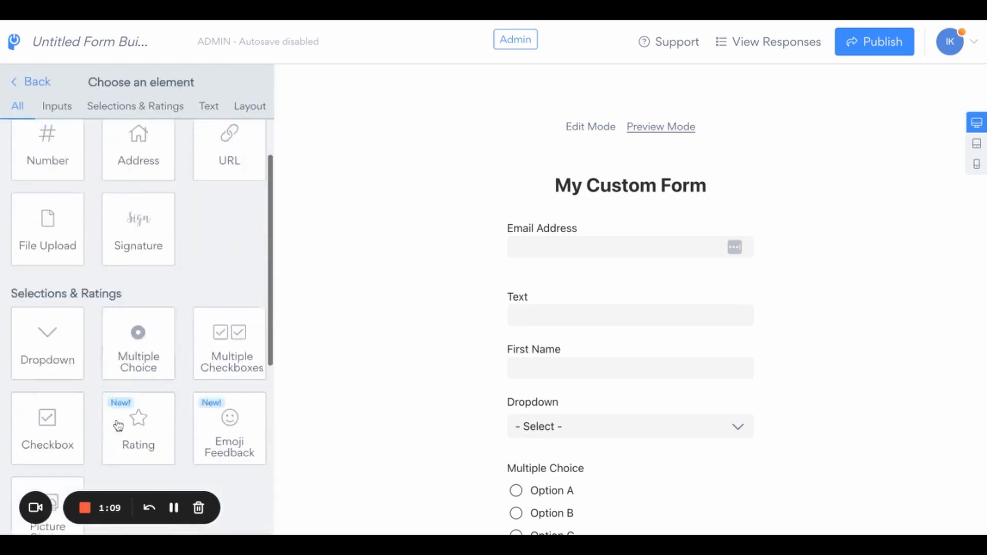
pyautogui.scroll(-8, 116, 425)
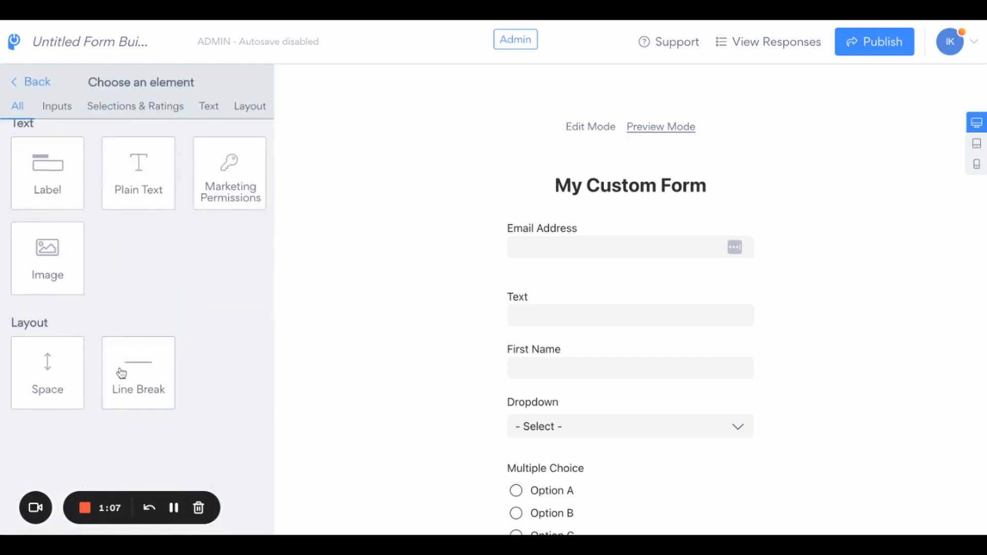
pyautogui.click(208, 108)
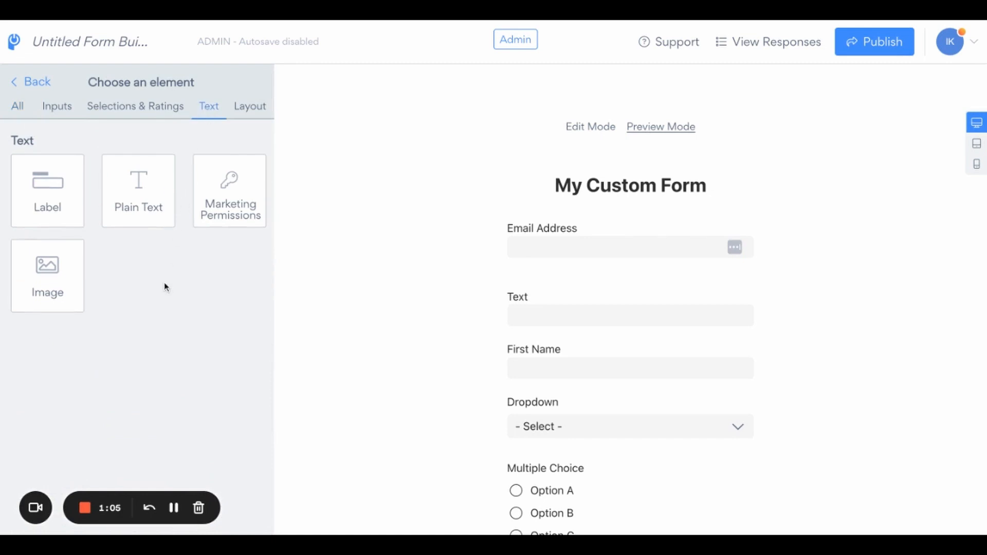
pyautogui.click(24, 83)
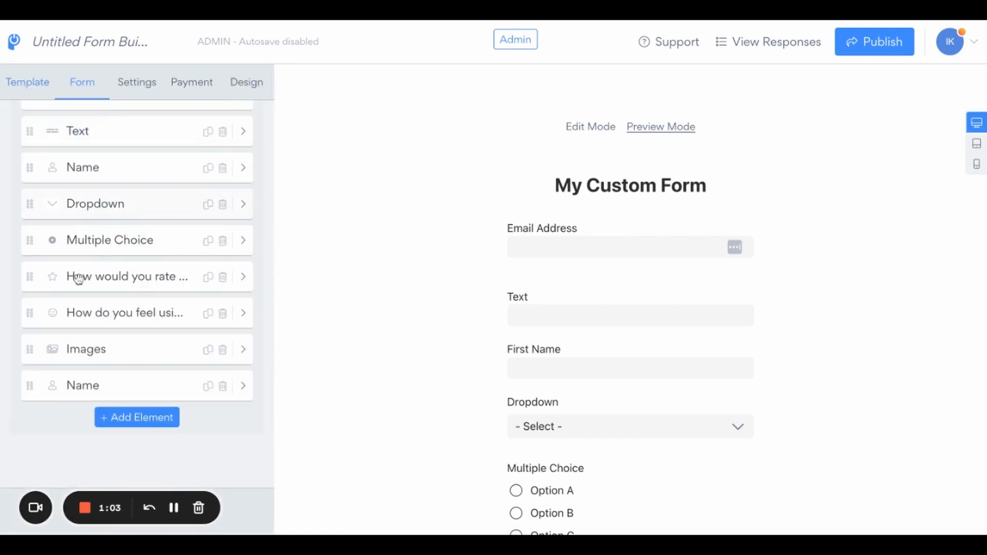
# Examine the available input elements and the full element list down to the Space and Line Break layout elements.
pyautogui.click(114, 417)
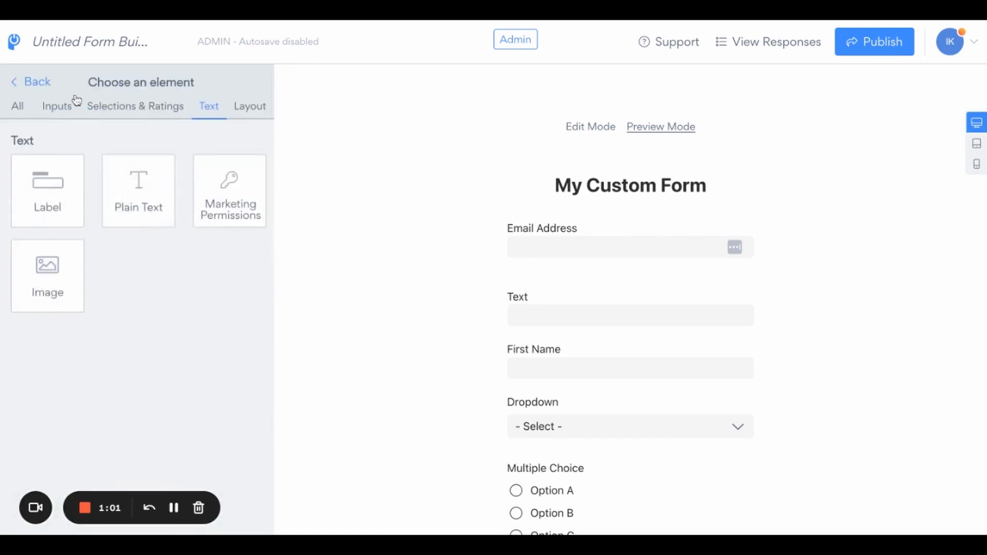
pyautogui.click(56, 107)
pyautogui.moveTo(109, 334)
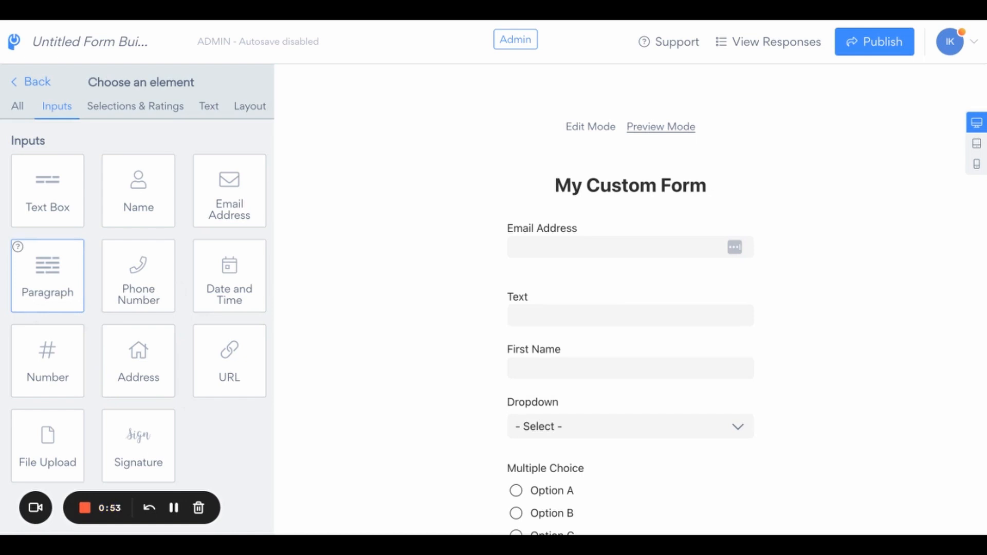
pyautogui.scroll(-3, 73, 317)
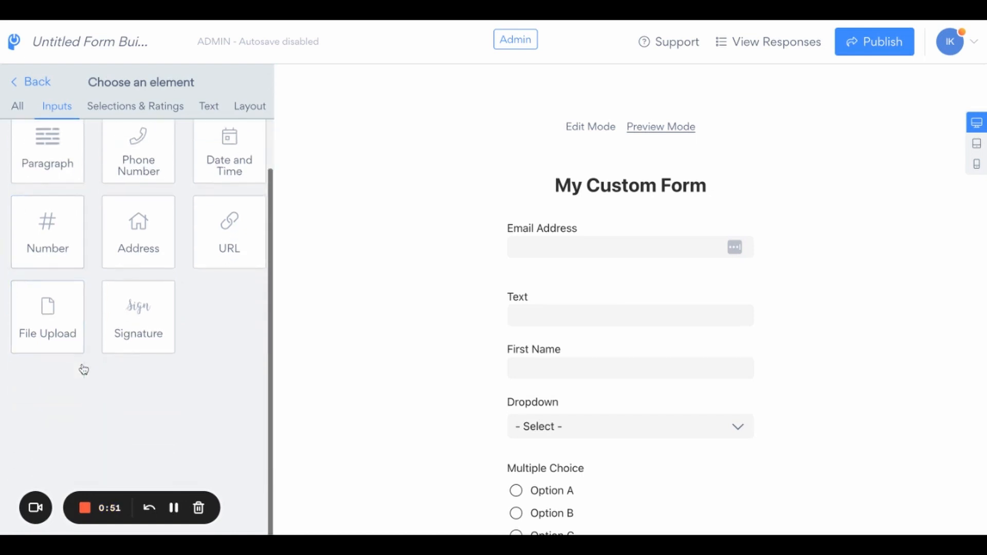
pyautogui.scroll(3, 84, 369)
pyautogui.click(21, 116)
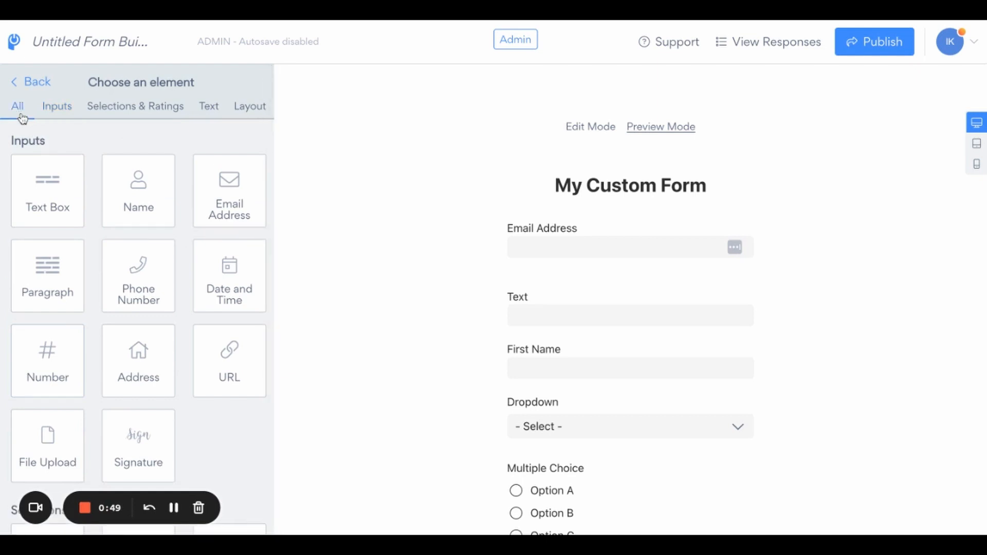
pyautogui.scroll(-10, 152, 335)
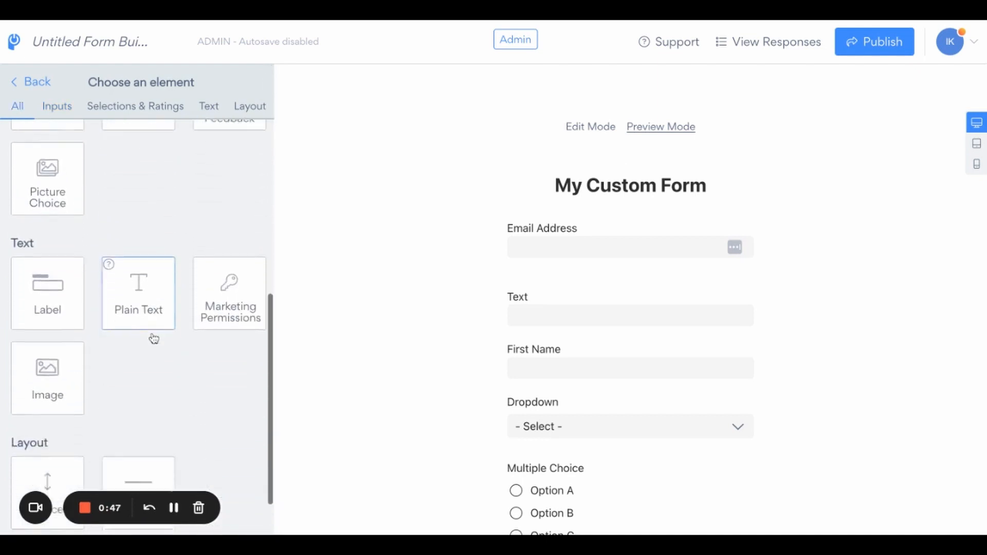
pyautogui.scroll(-3, 153, 338)
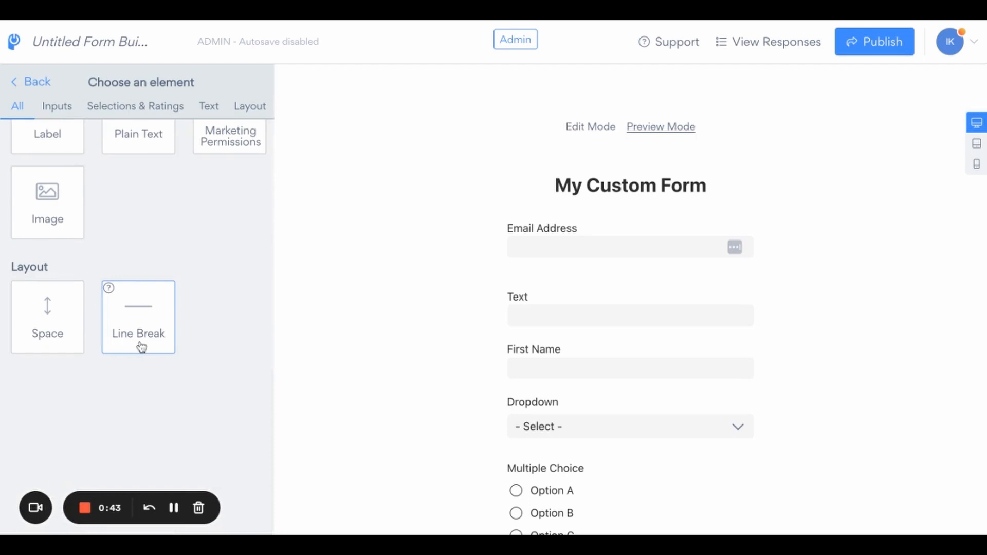
# Add a Line Break element below the required First Name field at the end of the form.
pyautogui.click(140, 346)
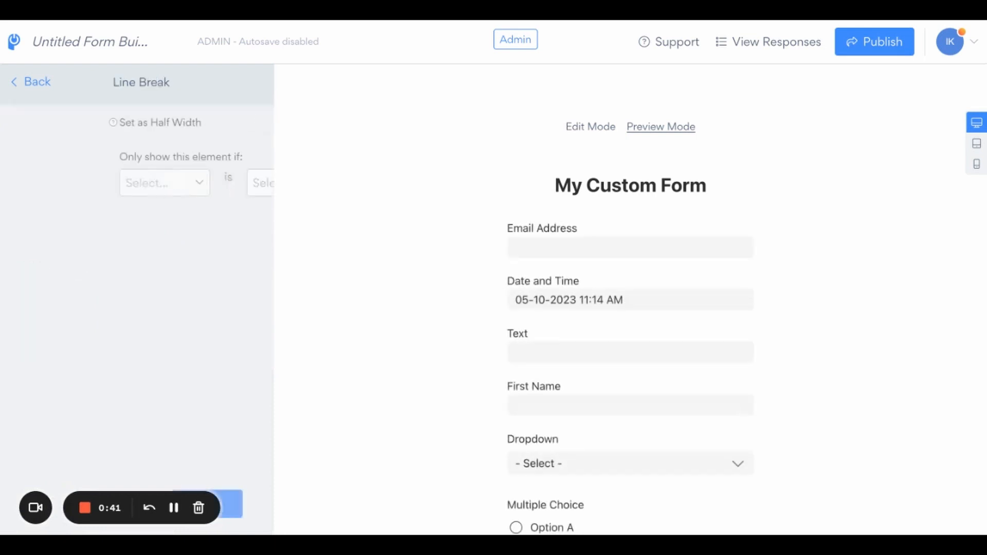
pyautogui.scroll(-6, 324, 310)
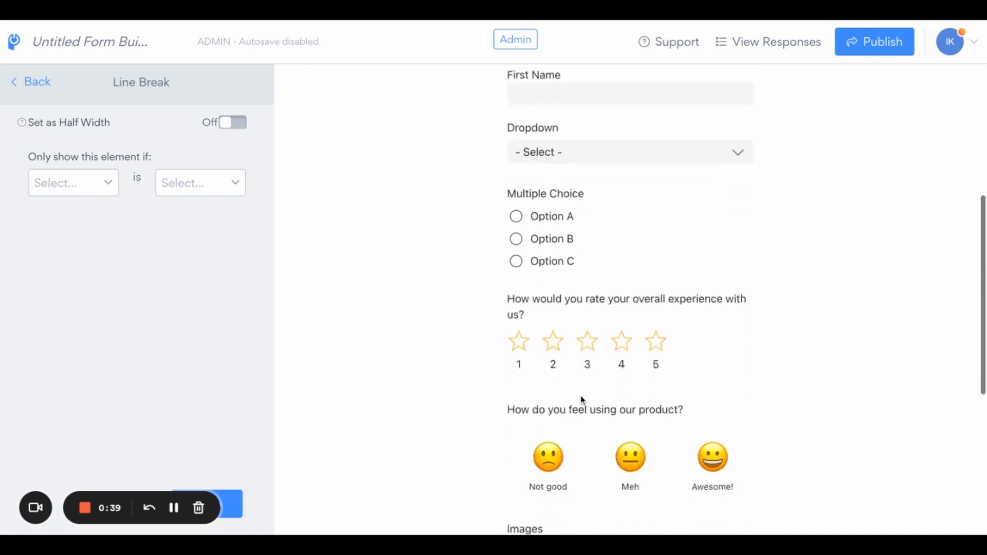
pyautogui.scroll(-6, 582, 399)
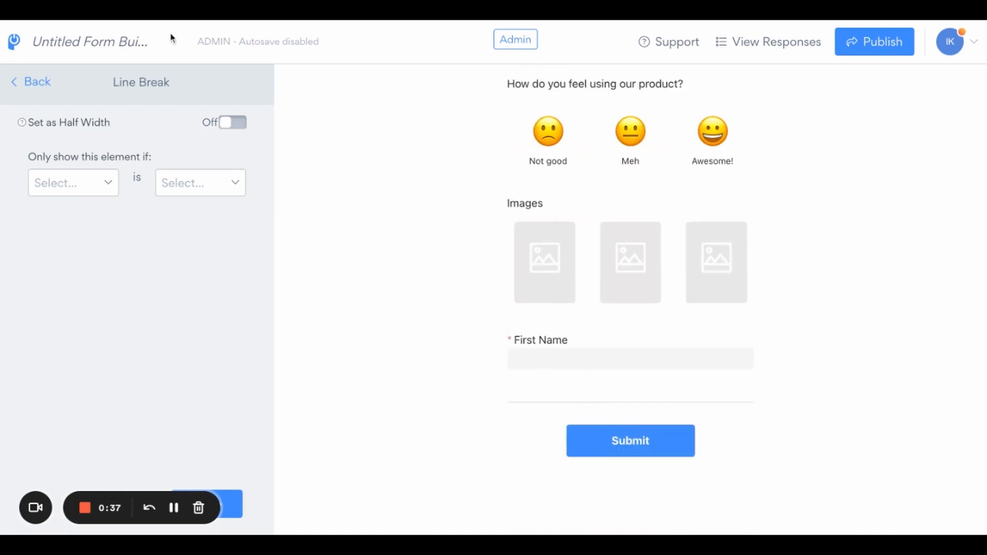
pyautogui.click(19, 87)
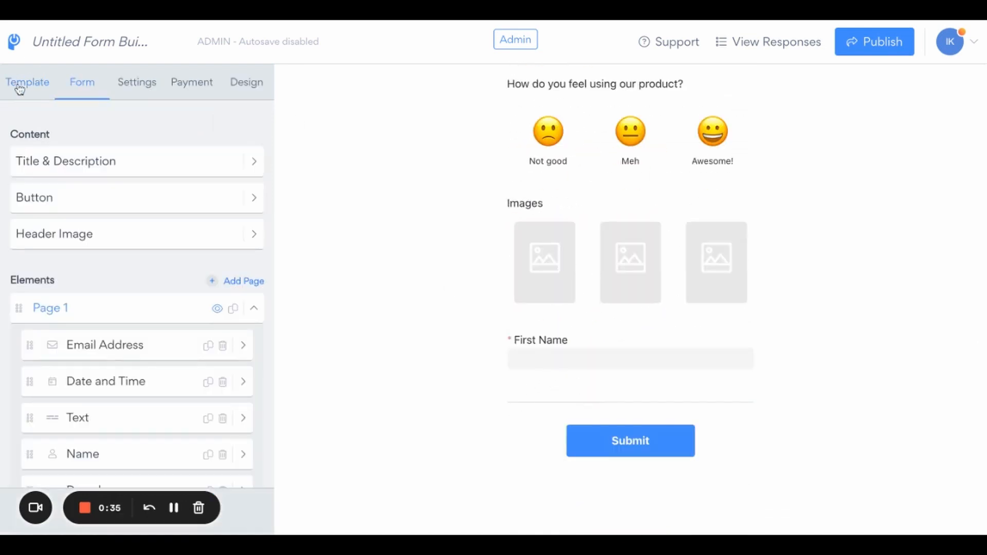
# Look through the available elements from the inputs down to the Text and Layout categories without adding one.
pyautogui.scroll(-6, 104, 357)
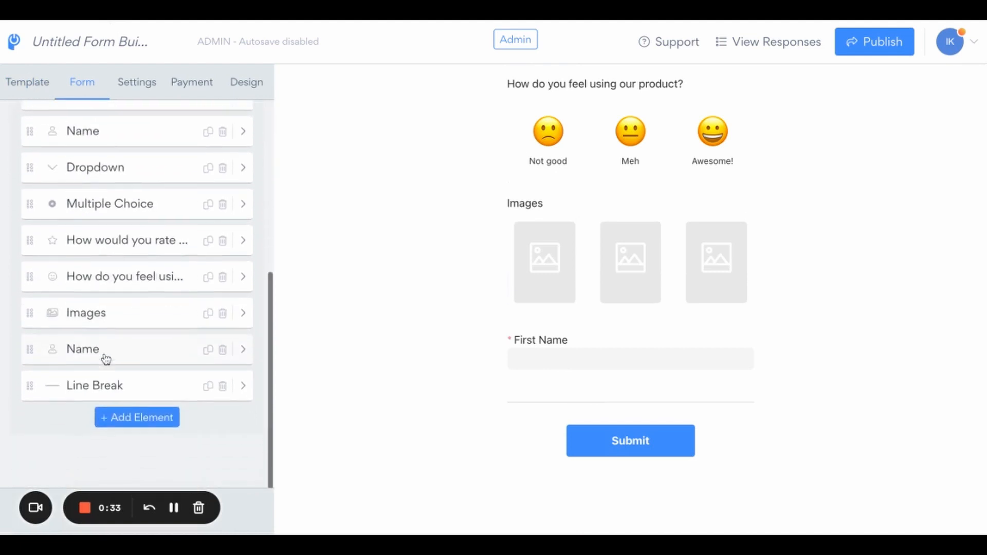
pyautogui.click(142, 421)
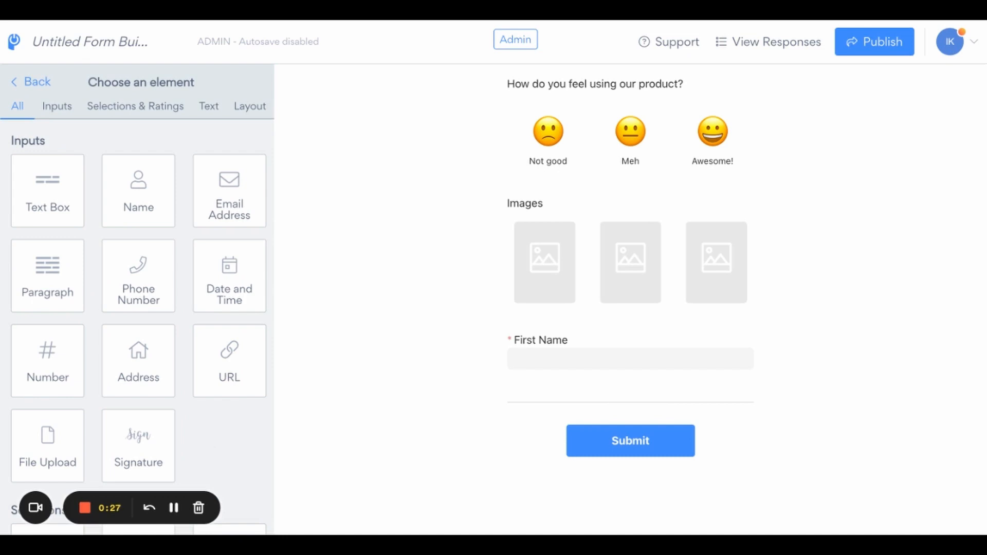
pyautogui.scroll(-10, 229, 313)
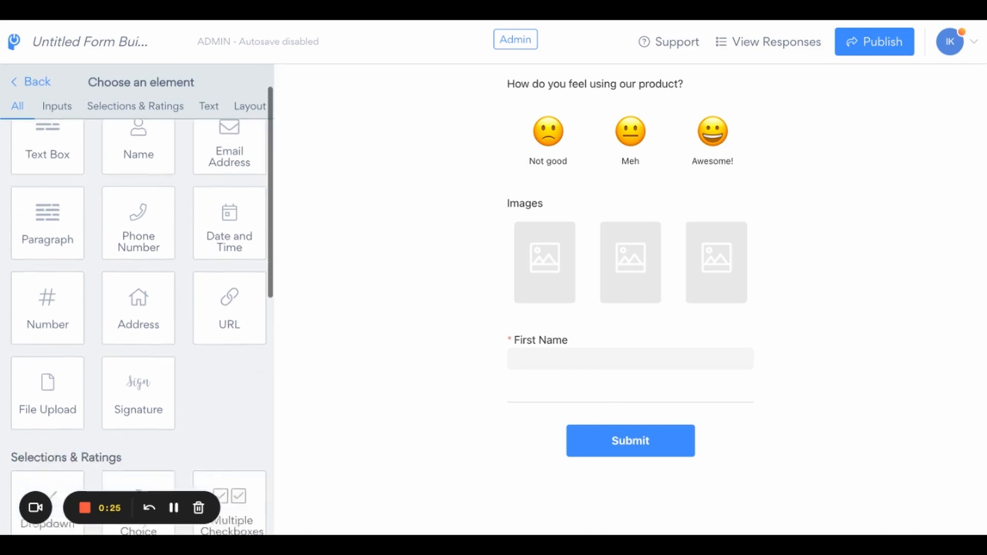
pyautogui.scroll(-5, 229, 314)
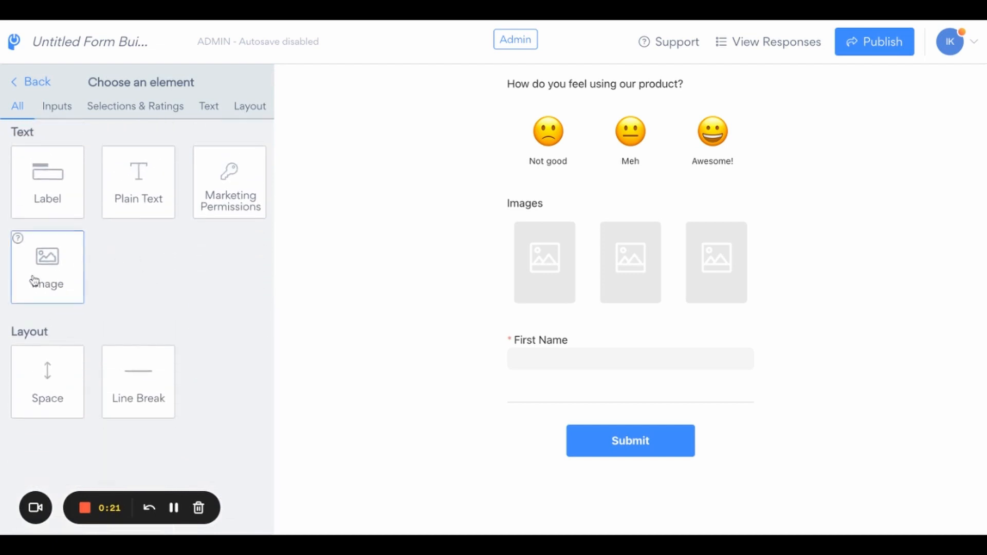
pyautogui.scroll(-1, 181, 305)
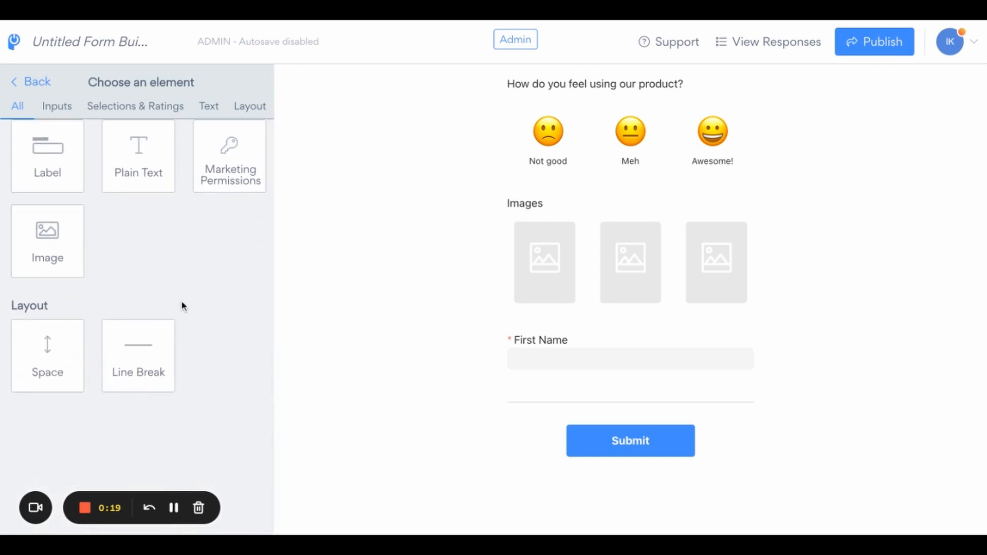
pyautogui.click(27, 85)
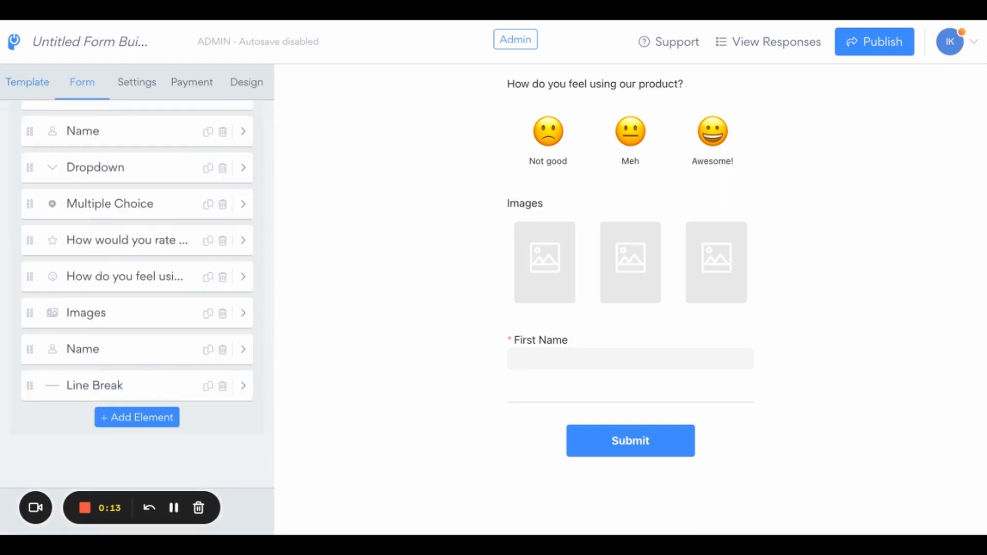
# Add a third page to the form.
pyautogui.click(242, 85)
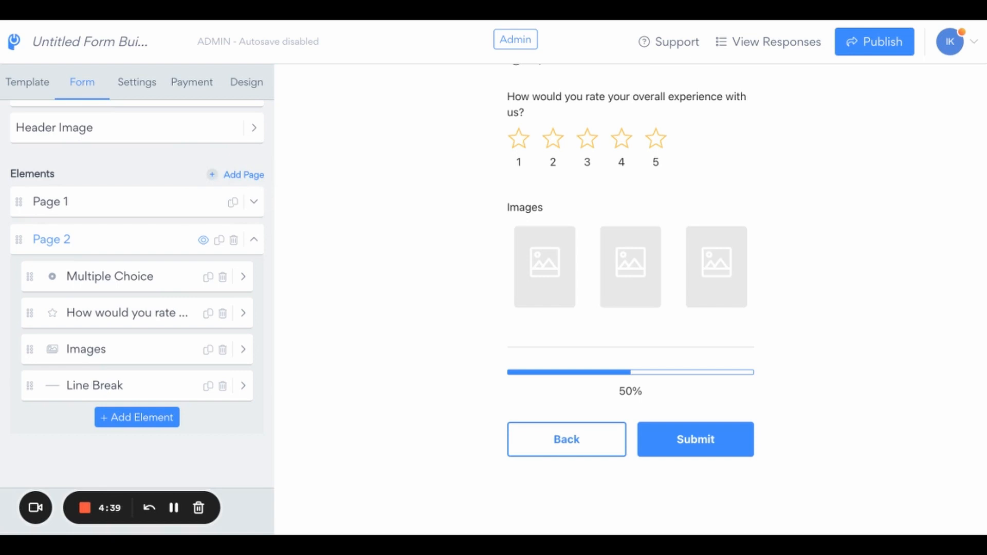
pyautogui.click(252, 176)
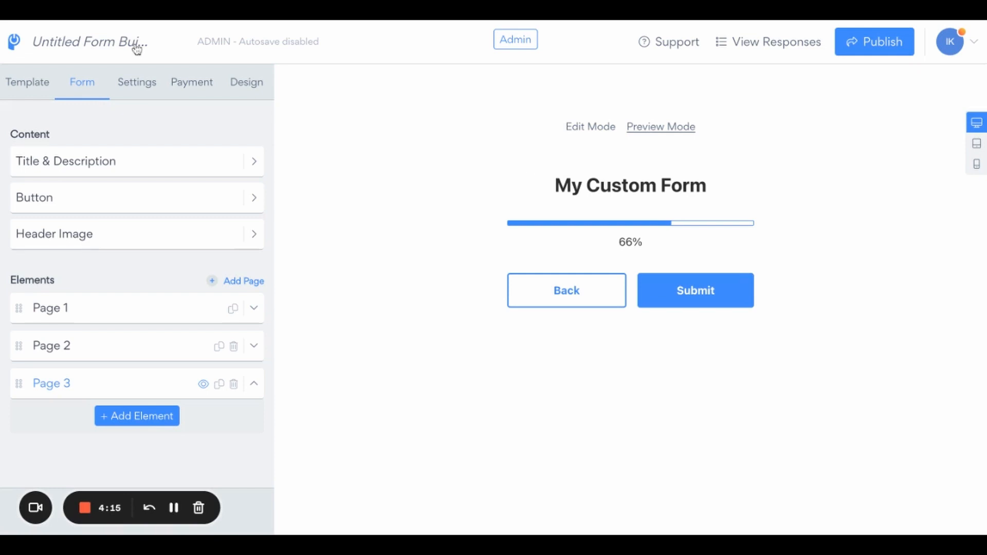
# Examine the After Submission Options, including the follow-up actions, success image size and alignment, and success message text.
pyautogui.click(130, 88)
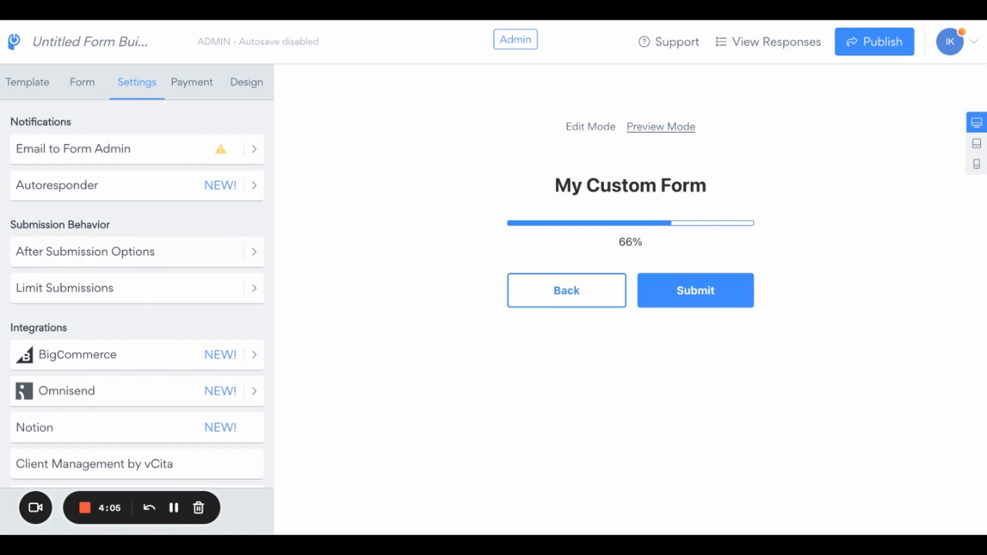
pyautogui.click(137, 251)
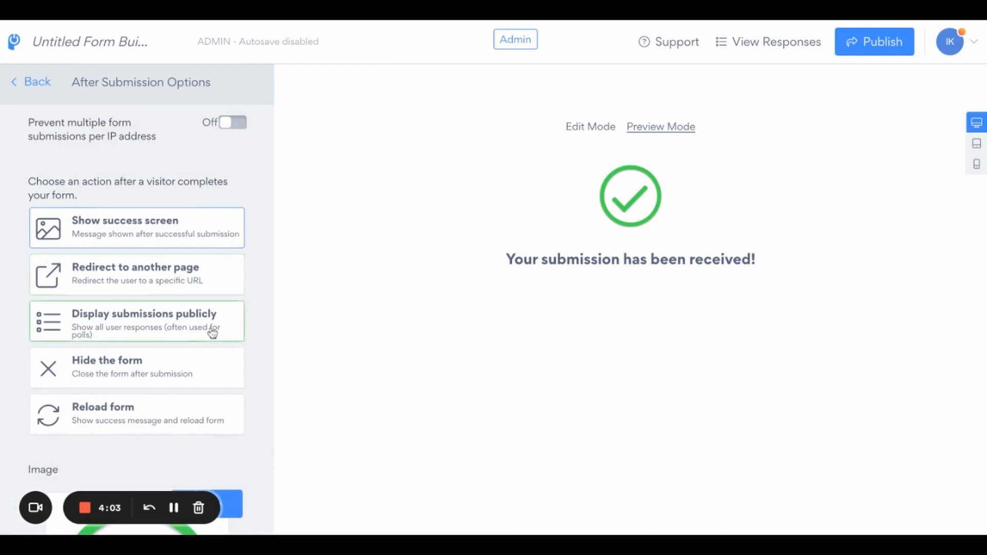
pyautogui.scroll(-3, 230, 370)
pyautogui.scroll(-3, 229, 375)
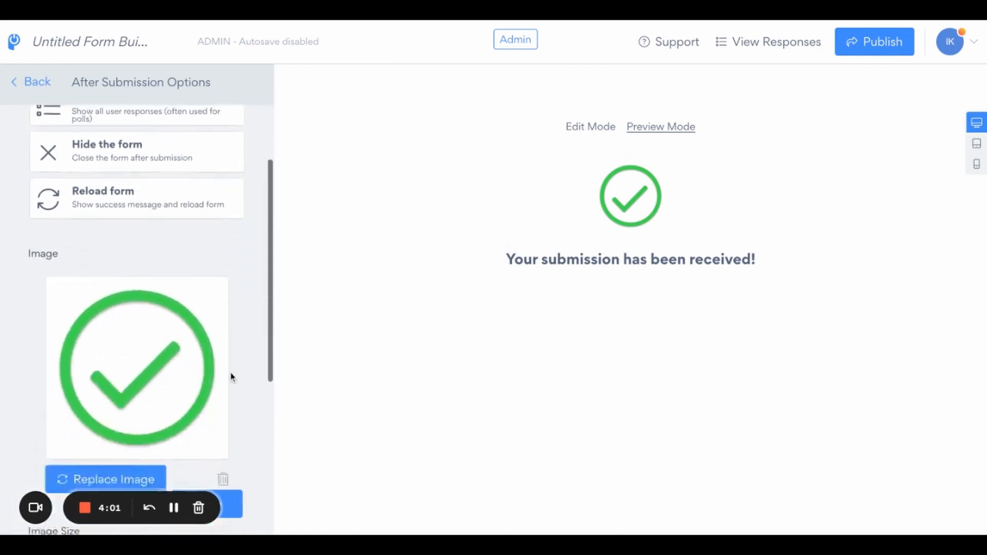
pyautogui.scroll(-3, 221, 317)
pyautogui.scroll(-5, 220, 319)
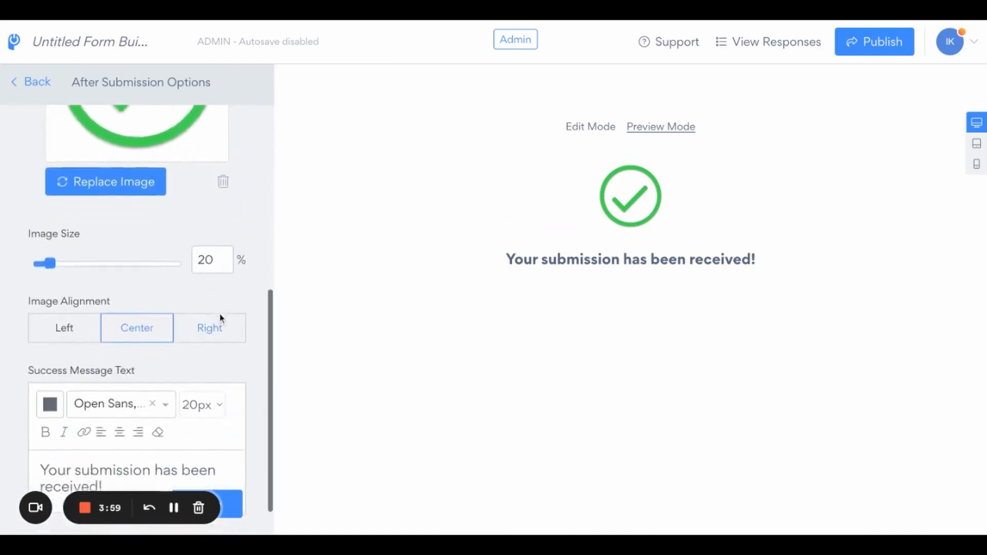
pyautogui.doubleClick(113, 342)
pyautogui.tripleClick(112, 342)
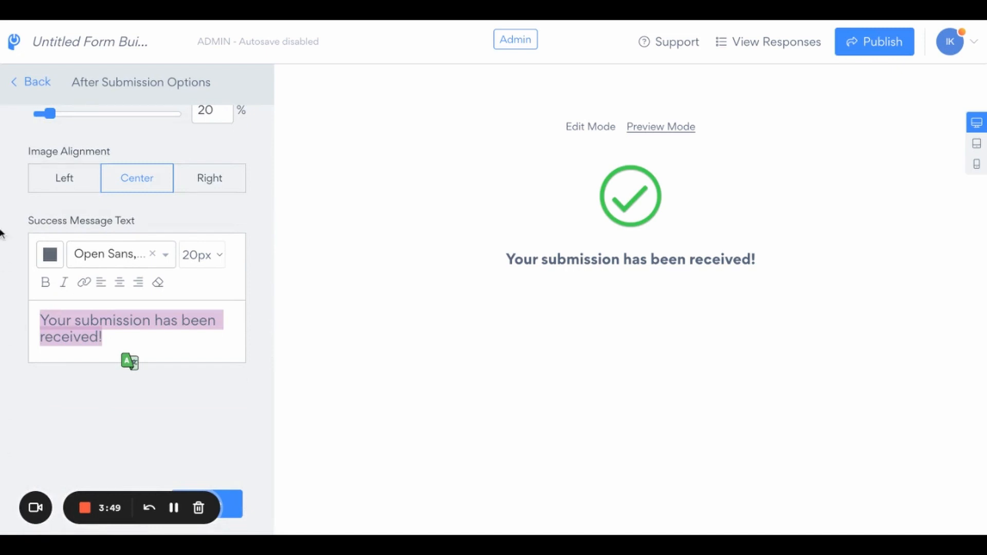
pyautogui.click(31, 88)
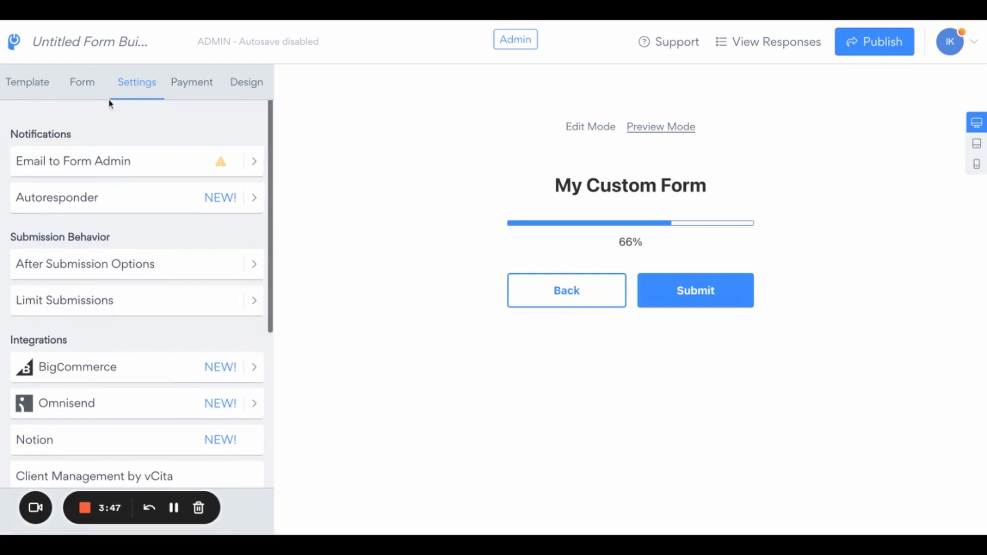
# Show Page 1 of the form and review its fields in the preview.
pyautogui.click(83, 83)
pyautogui.click(120, 306)
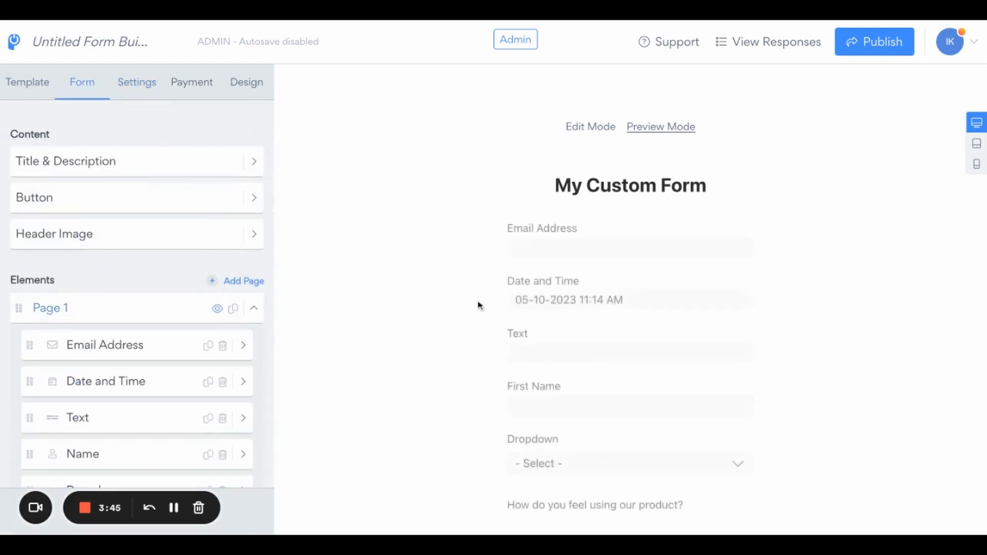
pyautogui.scroll(-5, 550, 308)
pyautogui.scroll(3, 552, 308)
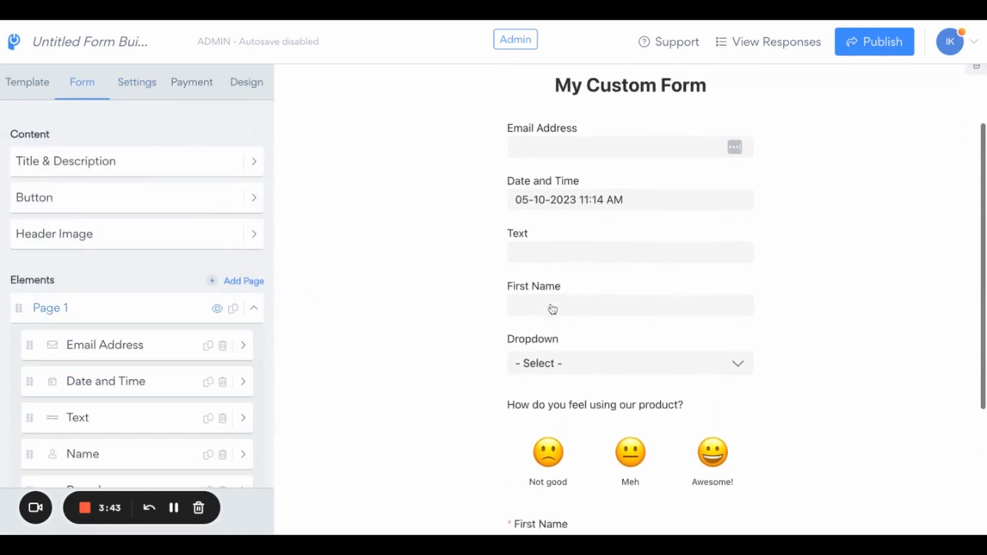
pyautogui.scroll(-1, 551, 309)
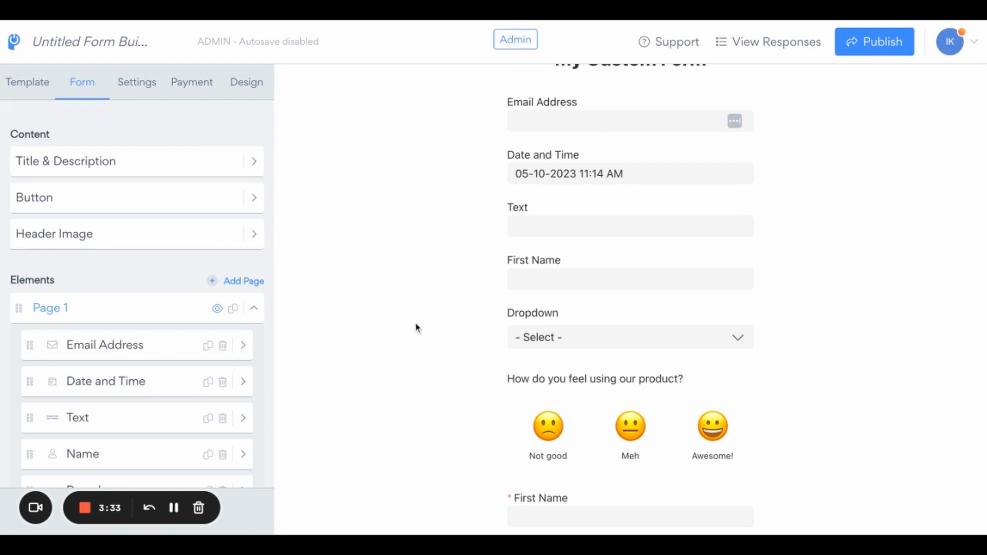
pyautogui.scroll(3, 416, 326)
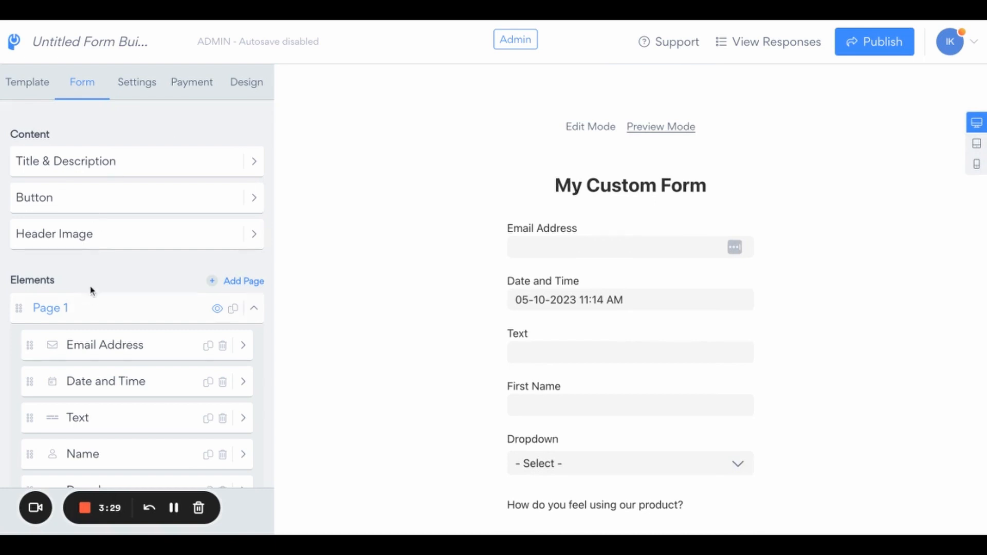
# Start adding an element to Page 1 and look through the available types down to Space and Line Break.
pyautogui.scroll(-1, 108, 275)
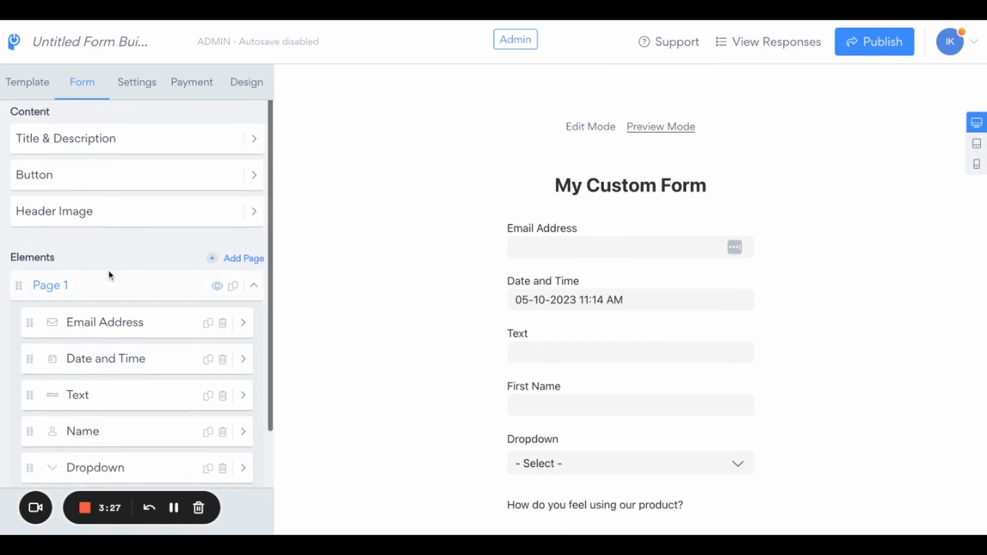
pyautogui.scroll(-5, 112, 319)
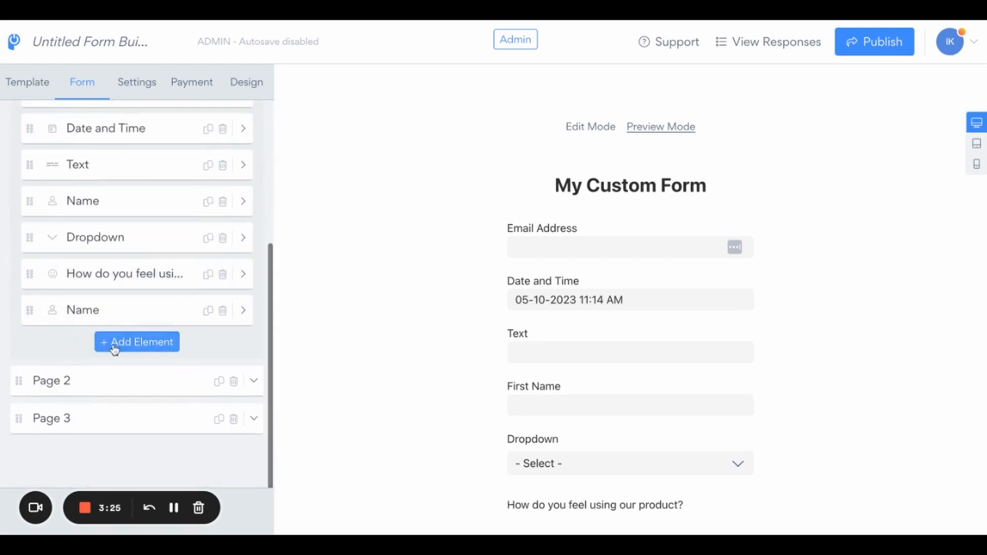
pyautogui.click(132, 355)
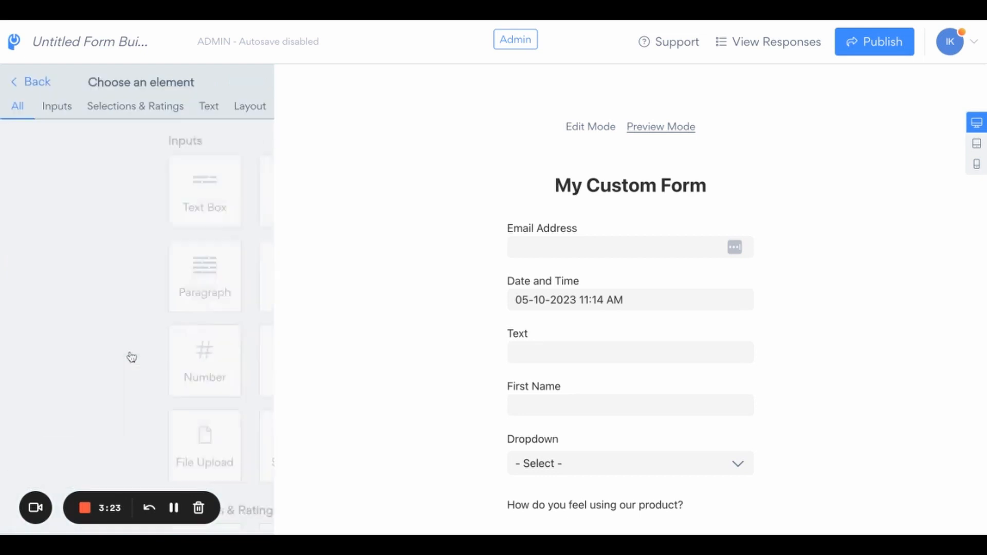
pyautogui.scroll(-4, 181, 423)
pyautogui.scroll(-8, 222, 424)
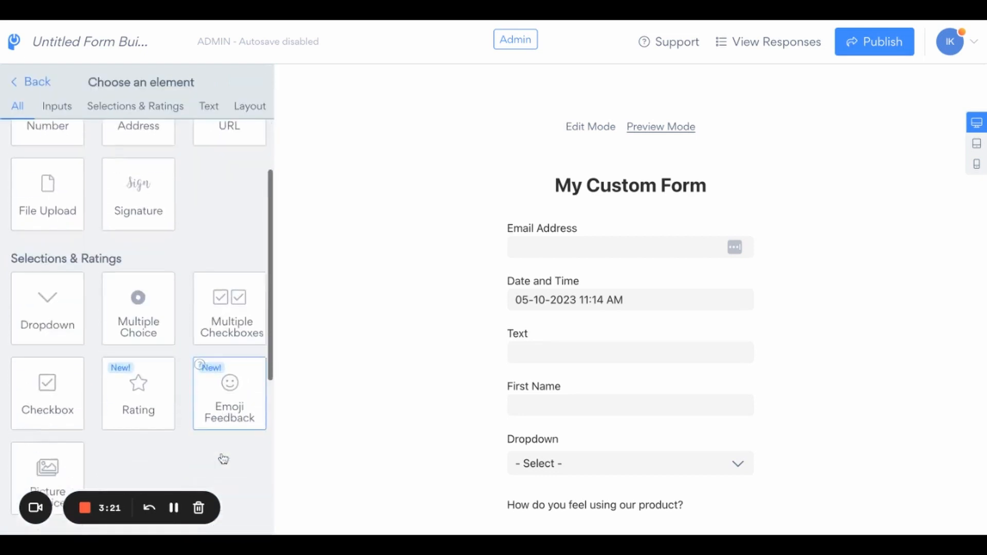
pyautogui.scroll(-2, 239, 447)
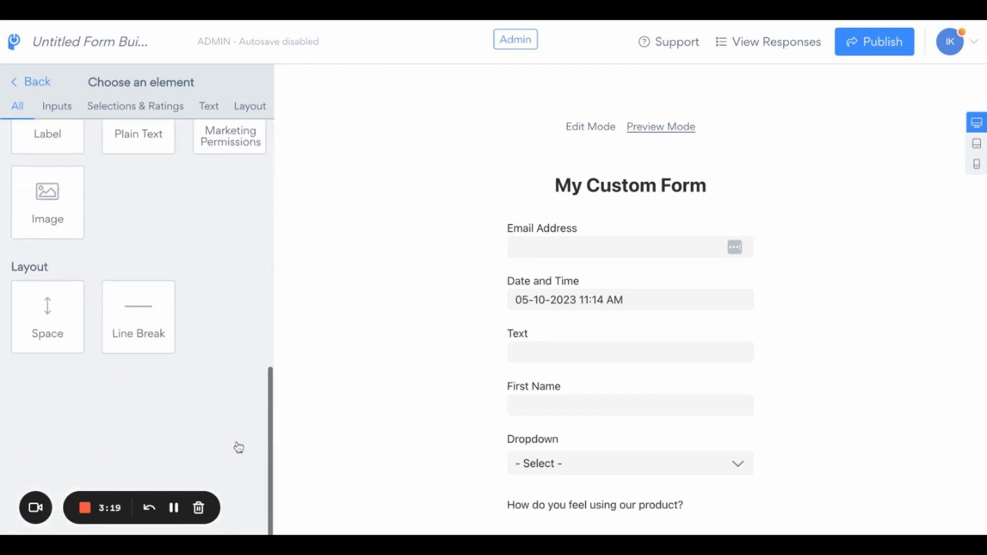